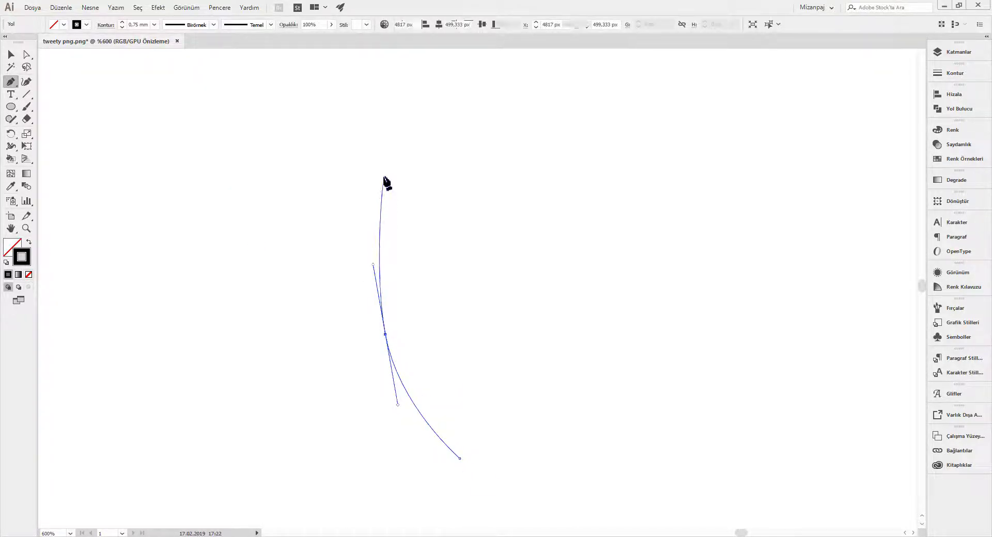
Step: Trace the outer teardrop outline of the first eye and the short crossing curve at its base
{"action": "left_click_drag", "start_coordinate": [385, 169], "coordinate": [395, 136]}
{"action": "left_click_drag", "start_coordinate": [482, 168], "coordinate": [520, 236]}
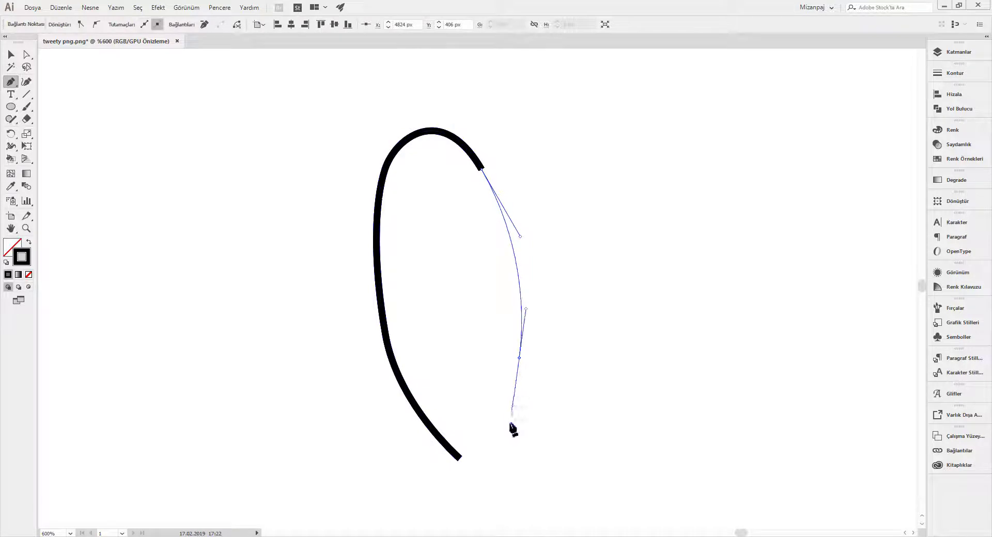
{"action": "left_click_drag", "start_coordinate": [514, 406], "coordinate": [504, 448]}
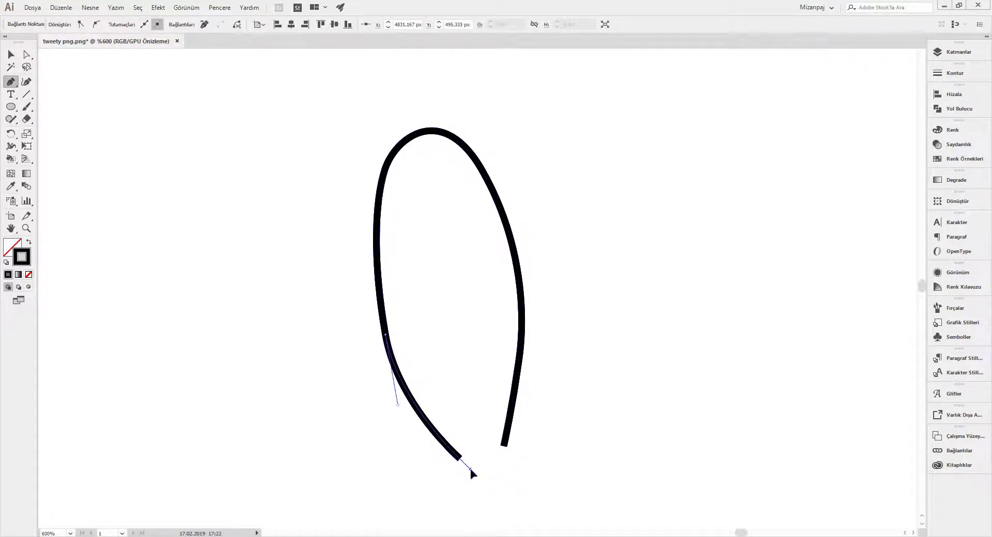
{"action": "left_click", "coordinate": [471, 472]}
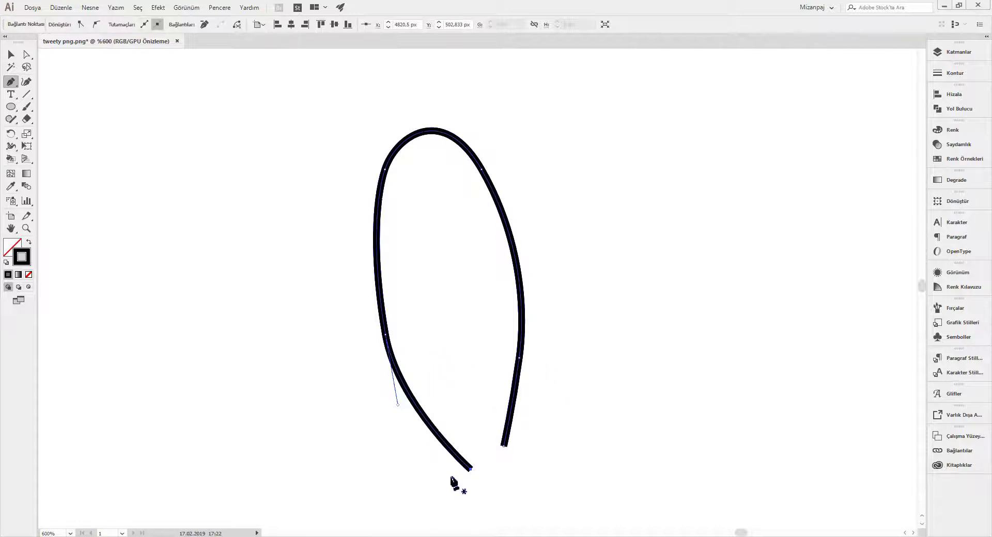
{"action": "left_click", "coordinate": [451, 474]}
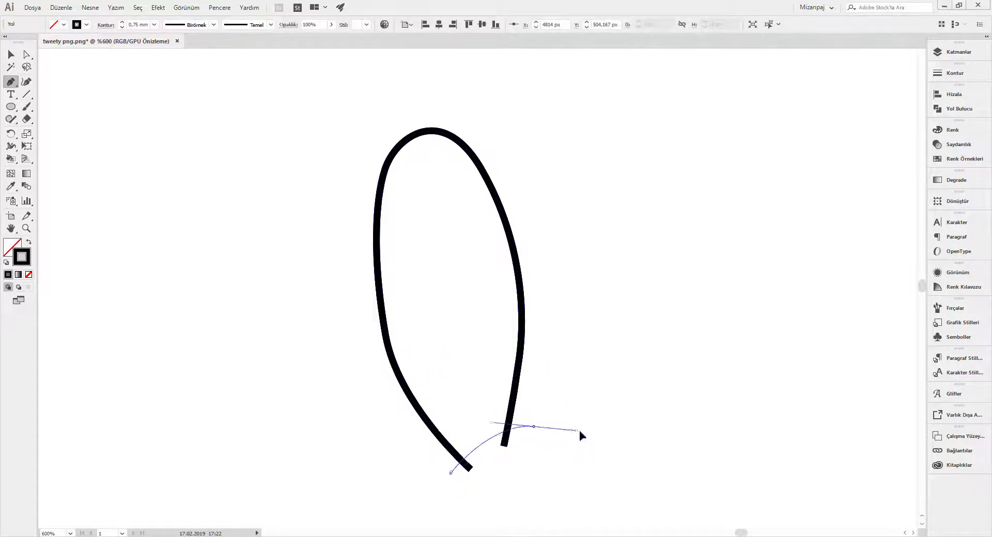
{"action": "left_click_drag", "start_coordinate": [580, 435], "coordinate": [580, 433]}
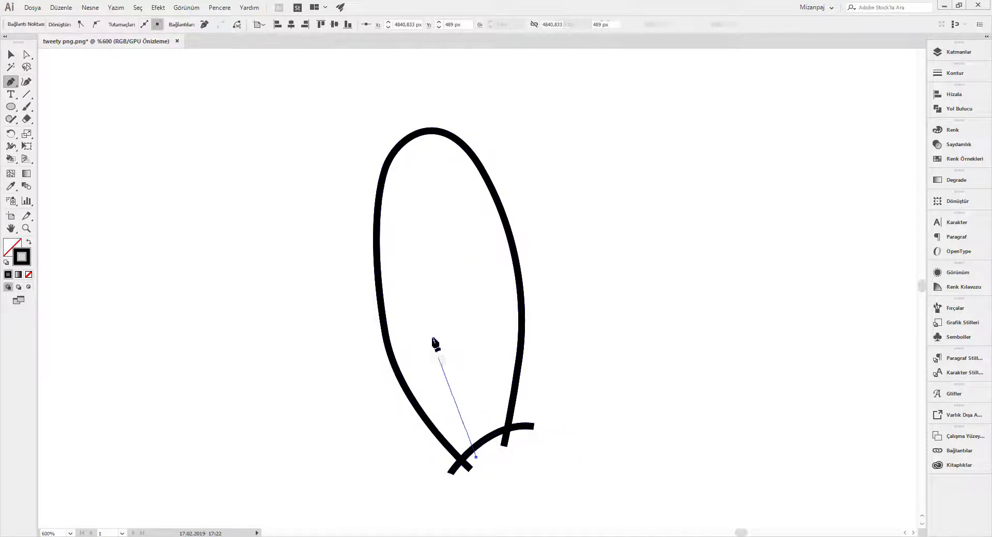
Step: Draw the middle and innermost teardrop loops nested inside the first eye's outline
{"action": "left_click_drag", "start_coordinate": [427, 325], "coordinate": [426, 299]}
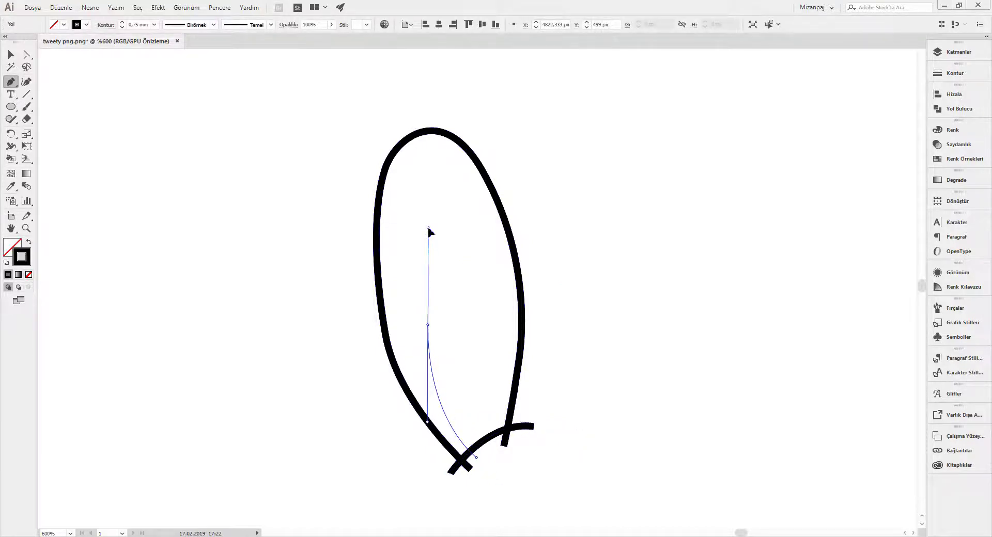
{"action": "left_click_drag", "start_coordinate": [427, 239], "coordinate": [428, 228]}
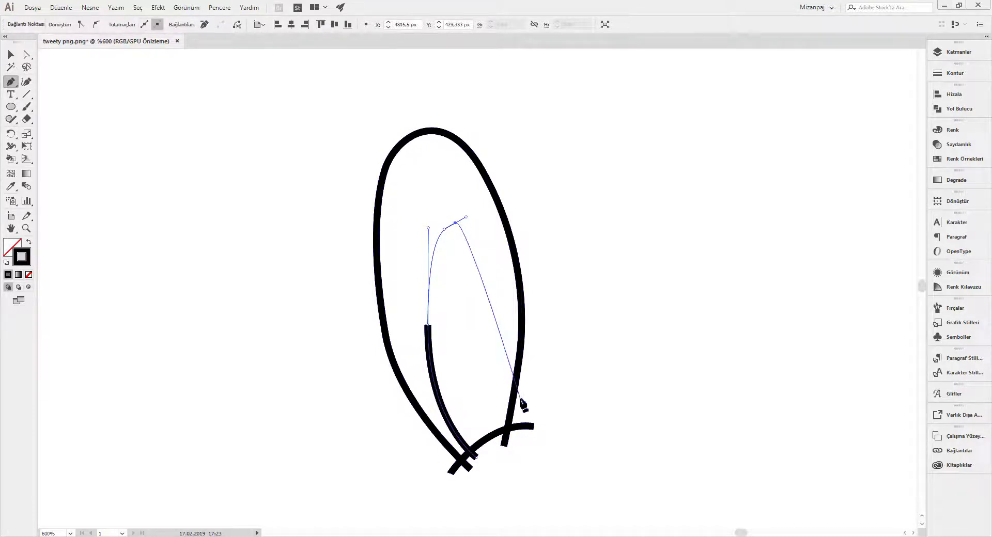
{"action": "left_click_drag", "start_coordinate": [519, 401], "coordinate": [499, 519]}
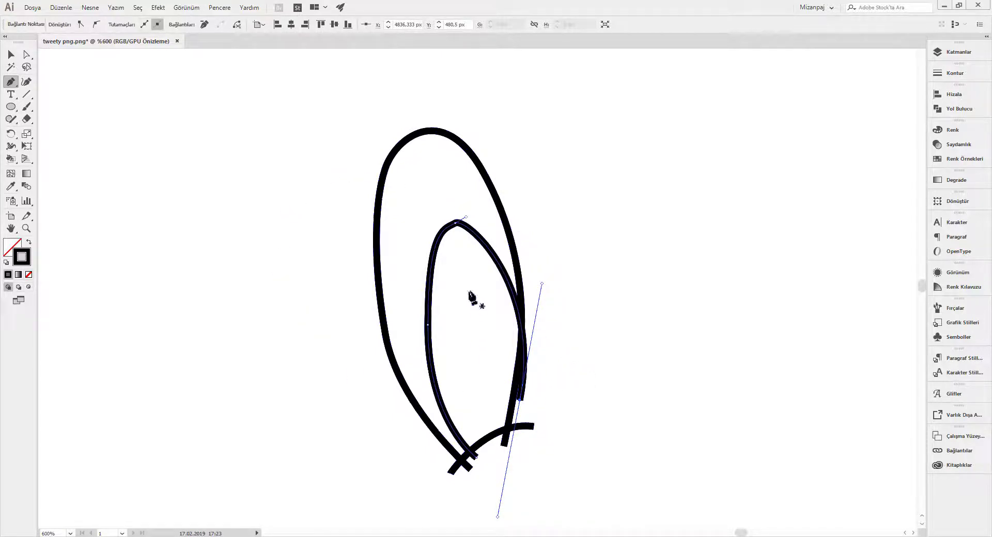
{"action": "left_click", "coordinate": [485, 451]}
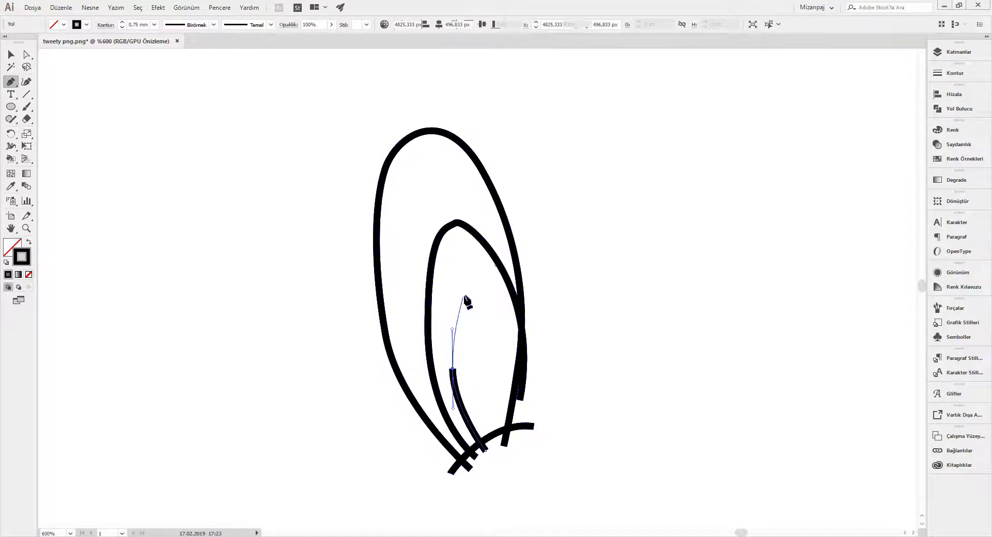
{"action": "left_click_drag", "start_coordinate": [458, 300], "coordinate": [475, 286]}
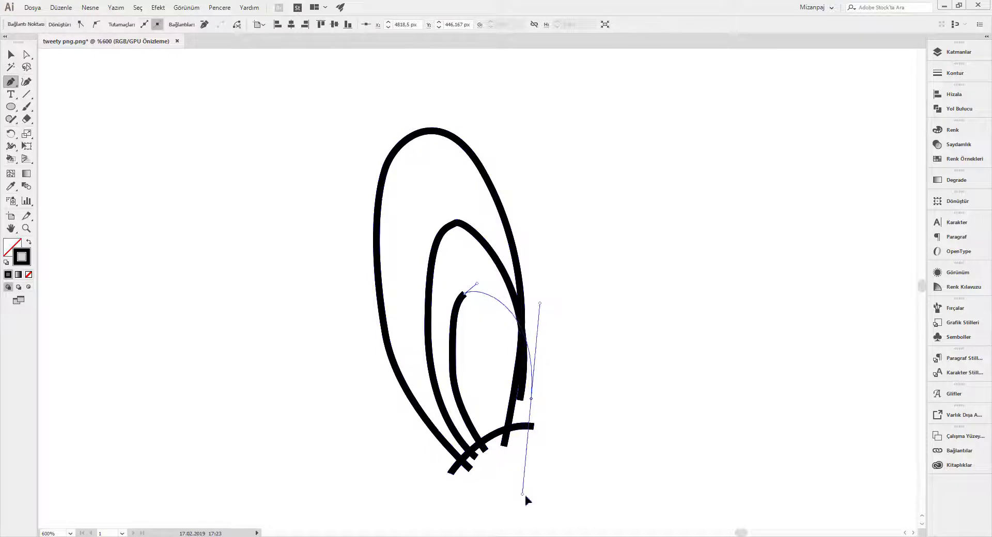
{"action": "left_click_drag", "start_coordinate": [525, 495], "coordinate": [534, 509]}
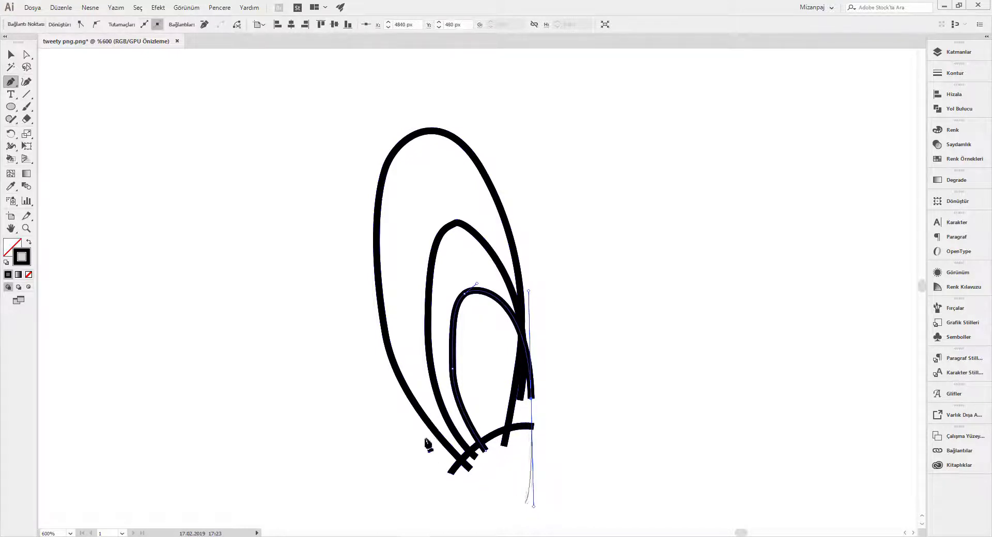
{"action": "scroll", "coordinate": [428, 444], "scroll_direction": "down", "scroll_amount": 2}
{"action": "scroll", "coordinate": [516, 380], "scroll_direction": "left", "scroll_amount": 5}
{"action": "scroll", "coordinate": [540, 318], "scroll_direction": "left", "scroll_amount": 1}
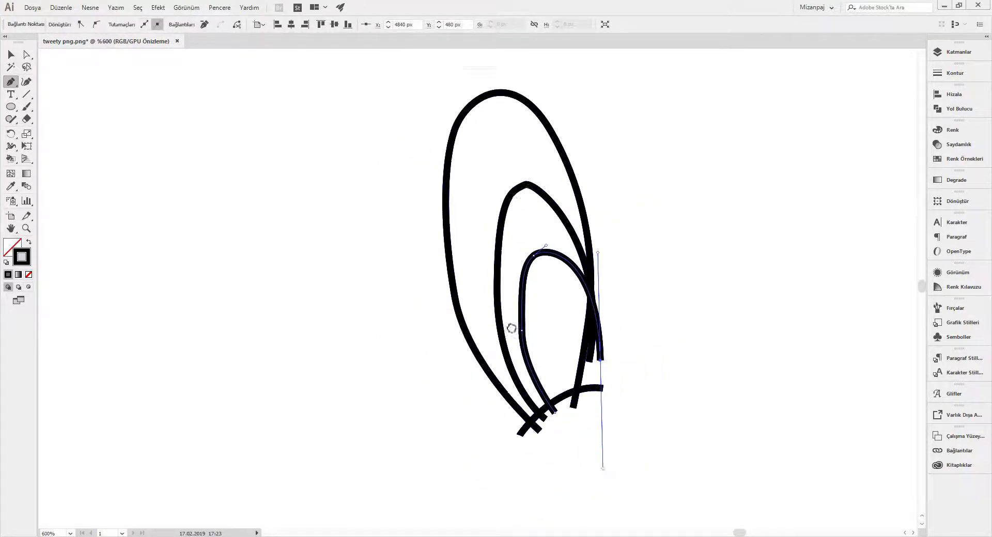
{"action": "scroll", "coordinate": [533, 281], "scroll_direction": "left", "scroll_amount": 2}
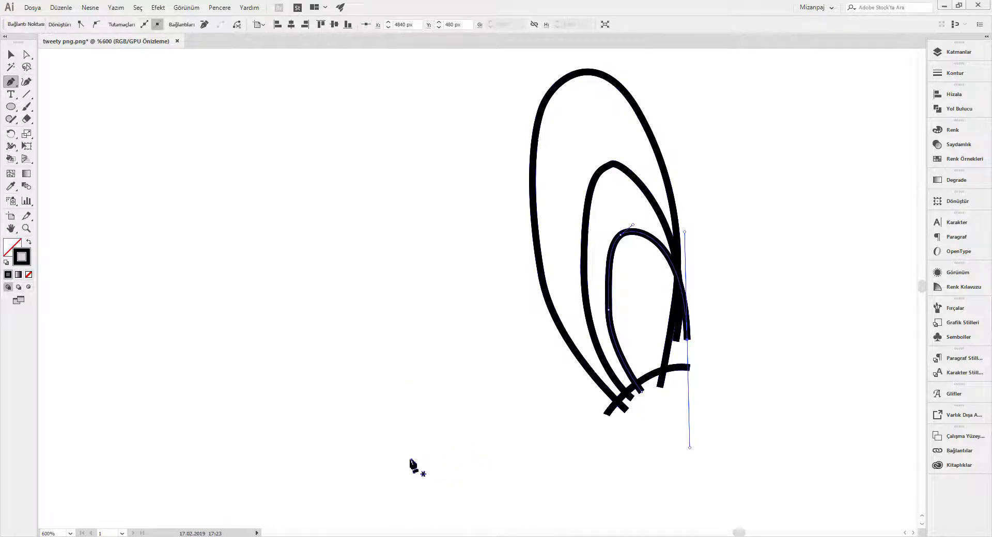
Step: Draw the second eye's short base curve and its outer teardrop outline
{"action": "left_click", "coordinate": [407, 459]}
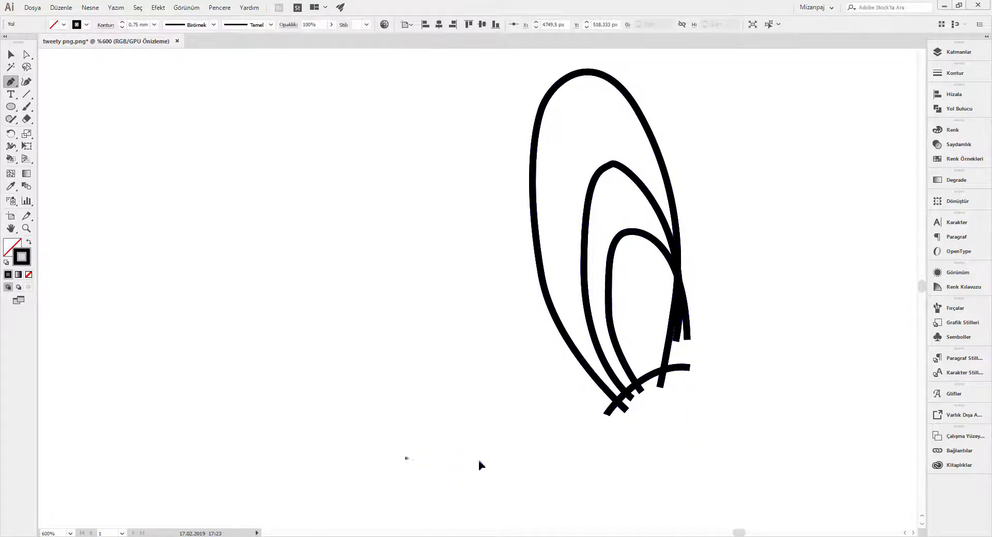
{"action": "left_click_drag", "start_coordinate": [491, 472], "coordinate": [489, 467]}
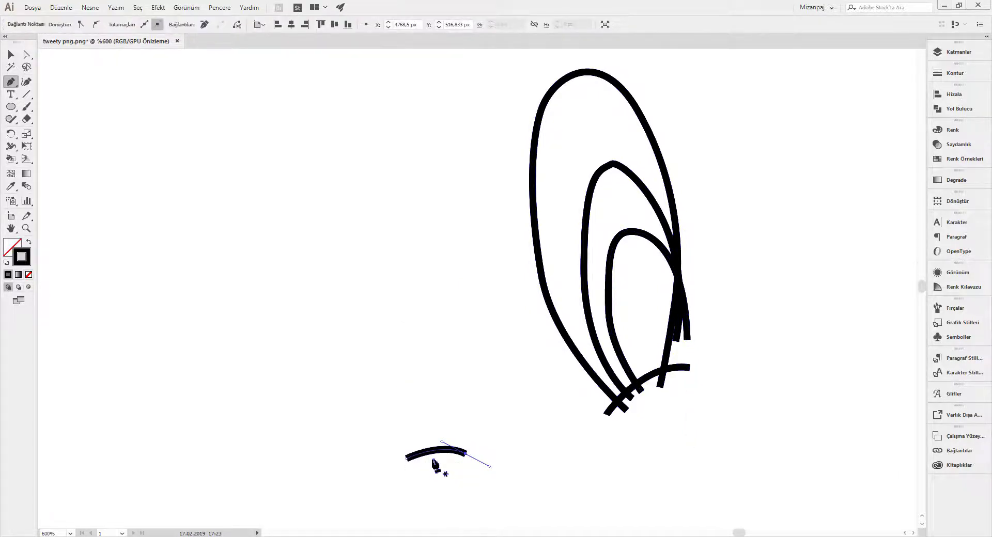
{"action": "left_click_drag", "start_coordinate": [304, 347], "coordinate": [272, 302]}
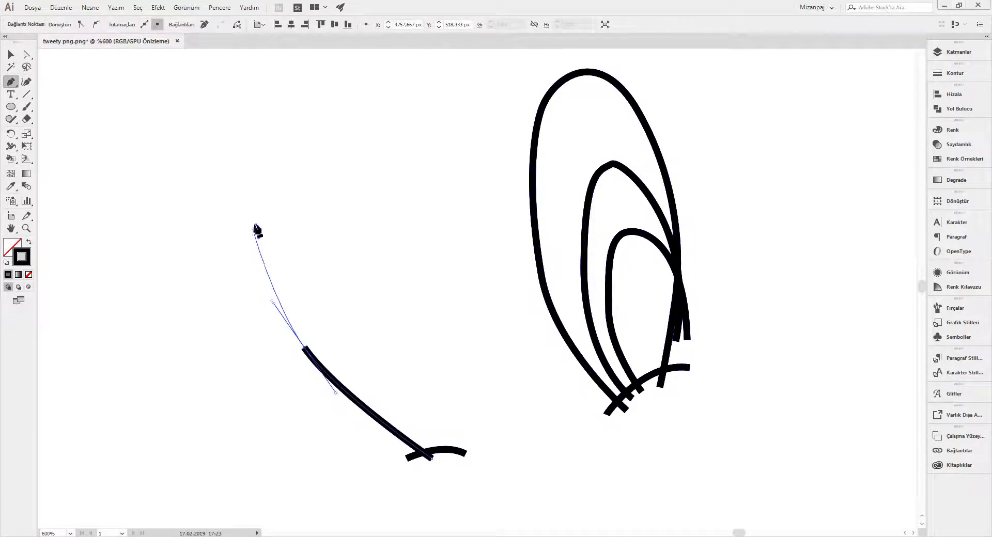
{"action": "left_click_drag", "start_coordinate": [264, 194], "coordinate": [264, 192]}
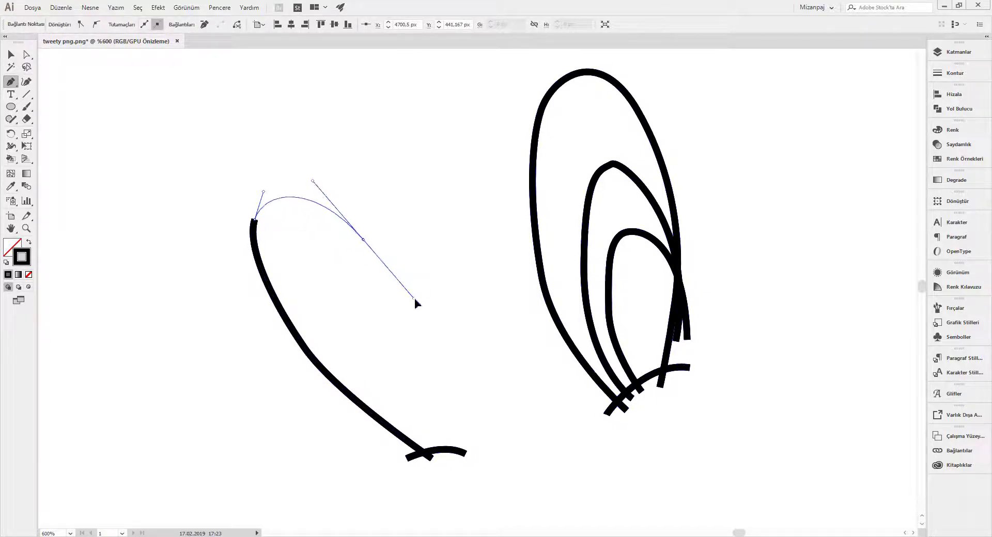
{"action": "left_click_drag", "start_coordinate": [417, 296], "coordinate": [417, 297]}
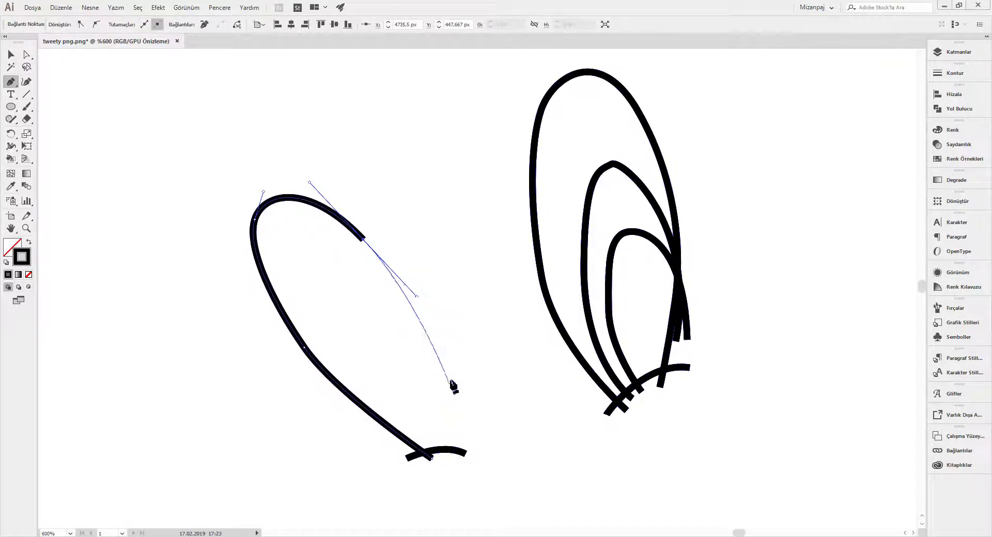
{"action": "left_click_drag", "start_coordinate": [451, 381], "coordinate": [457, 411]}
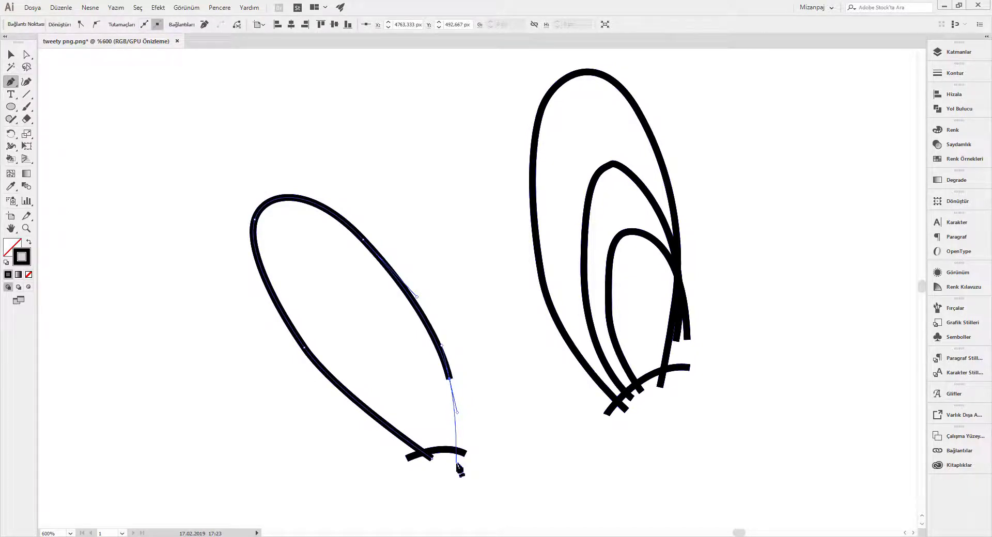
Step: Close the second eye's inner and innermost loops, then start the beak's upper curve between the eyes
{"action": "left_click", "coordinate": [441, 343]}
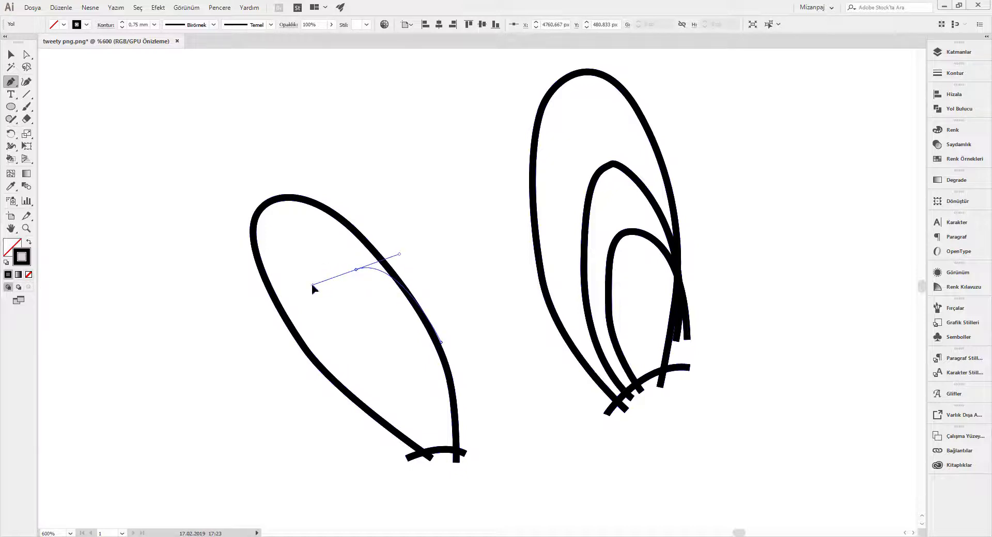
{"action": "left_click_drag", "start_coordinate": [311, 284], "coordinate": [311, 284]}
{"action": "left_click", "coordinate": [438, 466]}
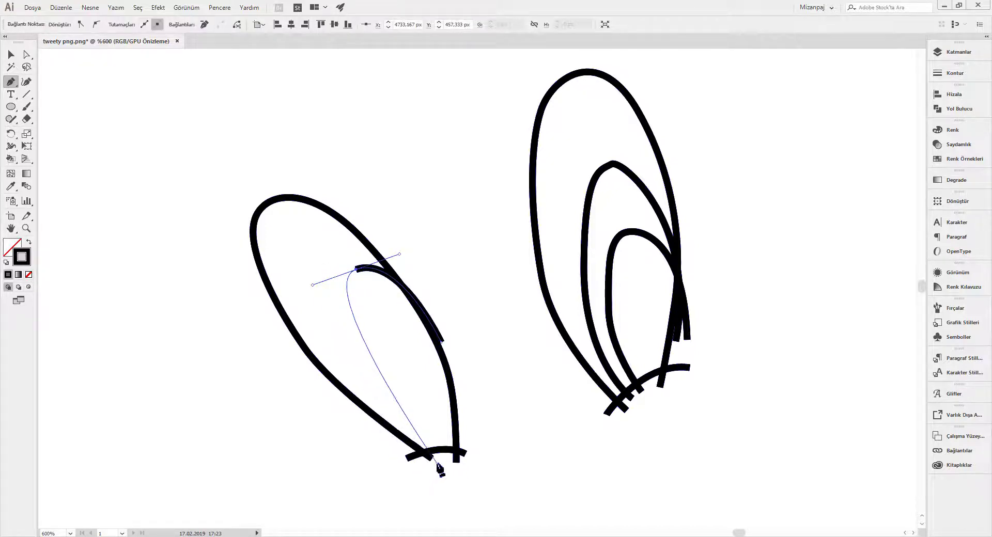
{"action": "left_click_drag", "start_coordinate": [443, 460], "coordinate": [525, 497]}
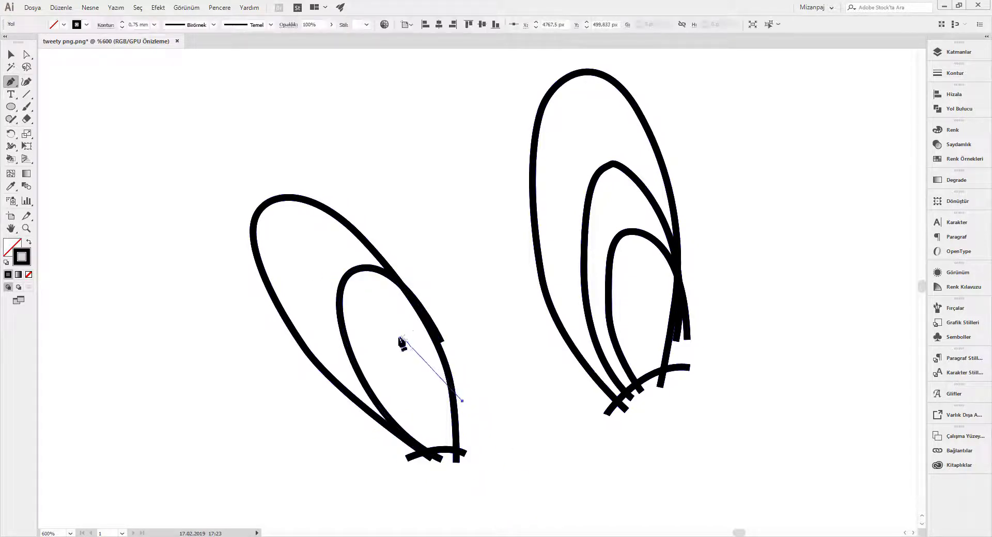
{"action": "left_click_drag", "start_coordinate": [384, 364], "coordinate": [366, 368]}
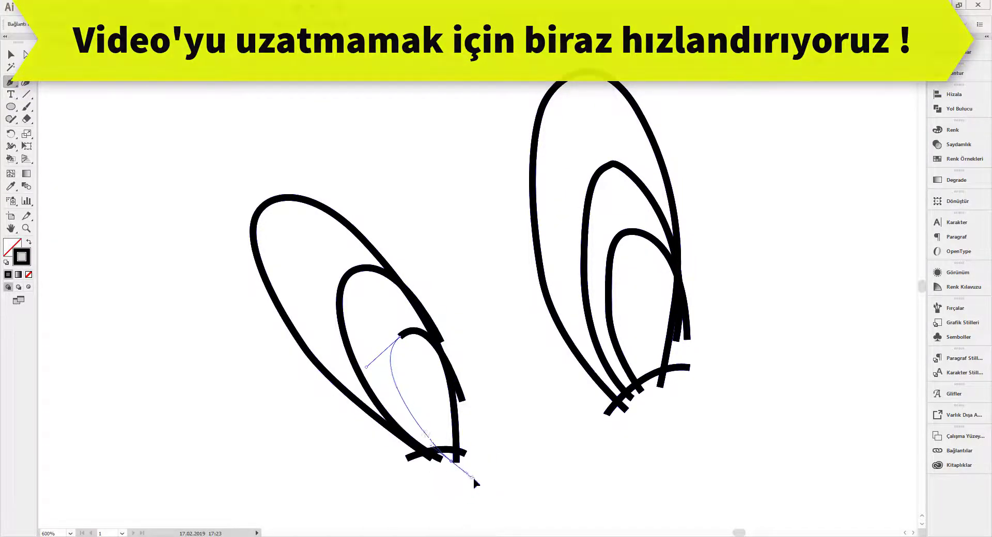
{"action": "mouse_move", "coordinate": [453, 461]}
{"action": "left_mouse_down"}
{"action": "mouse_move", "coordinate": [474, 478]}
{"action": "mouse_move", "coordinate": [414, 311]}
{"action": "left_mouse_up"}
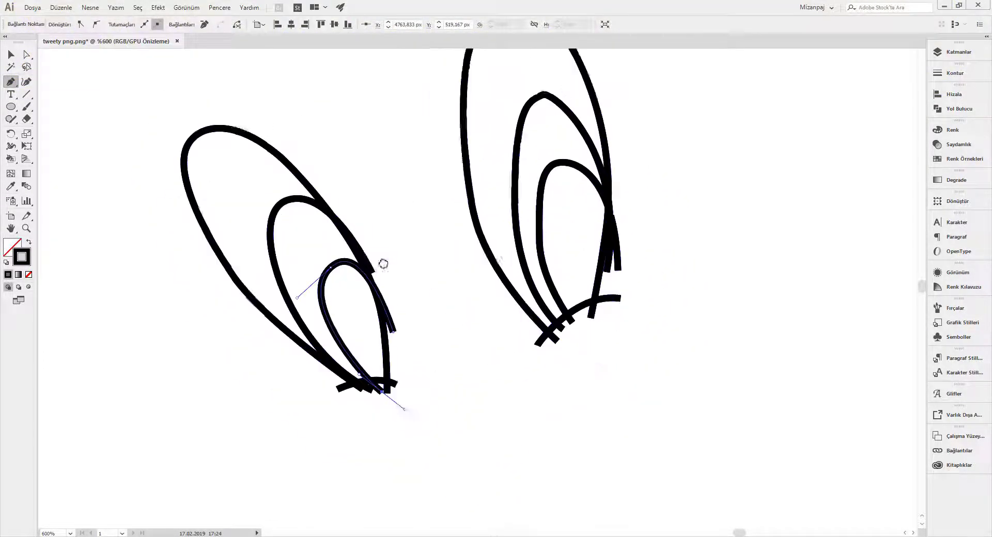
{"action": "left_click", "coordinate": [492, 283]}
{"action": "left_click_drag", "start_coordinate": [506, 343], "coordinate": [525, 364]}
Step: Outline the hooked beak with curved upper and lower edges between the eyes
{"action": "left_click", "coordinate": [376, 372]}
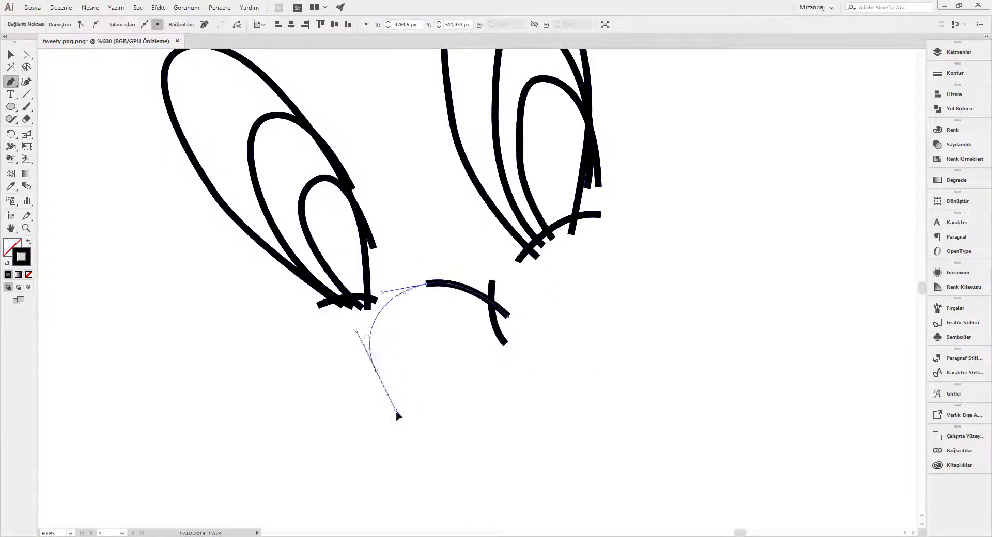
{"action": "mouse_move", "coordinate": [426, 349]}
{"action": "left_mouse_down"}
{"action": "mouse_move", "coordinate": [469, 355]}
{"action": "mouse_move", "coordinate": [476, 395]}
{"action": "left_mouse_up"}
{"action": "left_click", "coordinate": [496, 314]}
{"action": "left_click", "coordinate": [377, 351]}
{"action": "left_click_drag", "start_coordinate": [510, 297], "coordinate": [511, 270]}
{"action": "scroll", "coordinate": [527, 289], "scroll_direction": "down", "scroll_amount": 5}
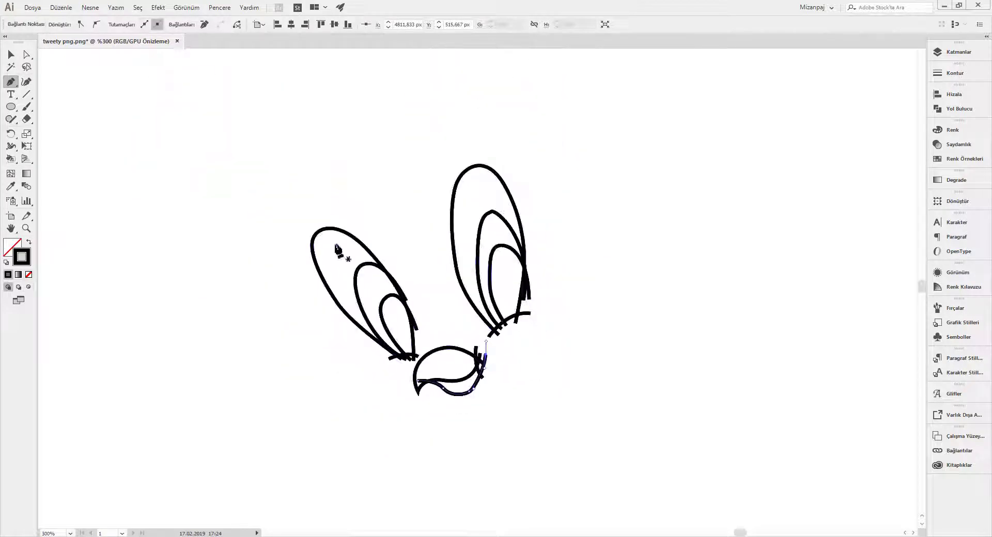
{"action": "scroll", "coordinate": [434, 316], "scroll_direction": "up", "scroll_amount": 5}
{"action": "scroll", "coordinate": [428, 398], "scroll_direction": "down", "scroll_amount": 2}
{"action": "left_click", "coordinate": [428, 395]}
{"action": "left_click_drag", "start_coordinate": [485, 368], "coordinate": [504, 364]}
{"action": "left_click_drag", "start_coordinate": [540, 333], "coordinate": [535, 287]}
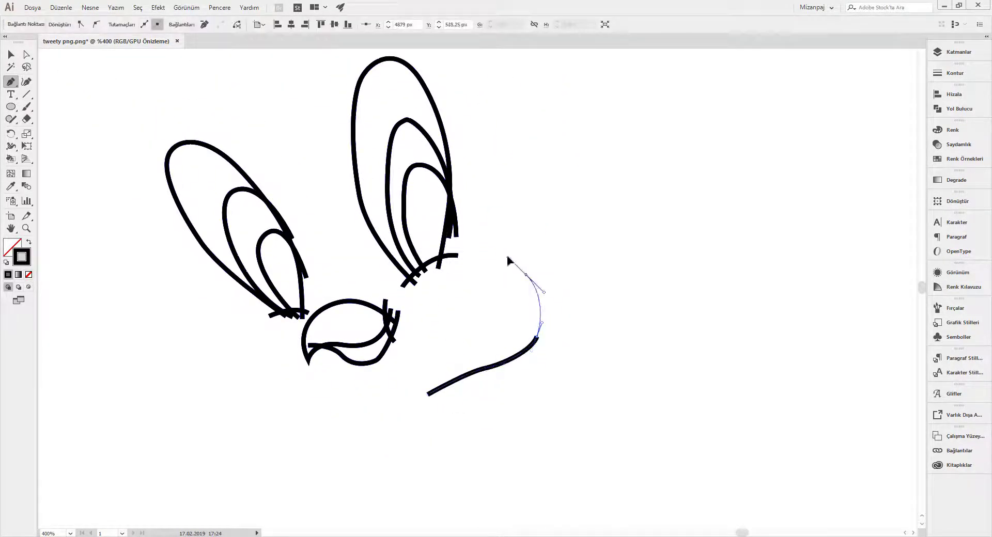
Step: Anchor the cheek line and trace the head outline up the right side and across the top
{"action": "left_click", "coordinate": [594, 224]}
{"action": "scroll", "coordinate": [601, 217], "scroll_direction": "up", "scroll_amount": 3}
{"action": "scroll", "coordinate": [653, 206], "scroll_direction": "up", "scroll_amount": 3}
{"action": "scroll", "coordinate": [652, 207], "scroll_direction": "left", "scroll_amount": 2}
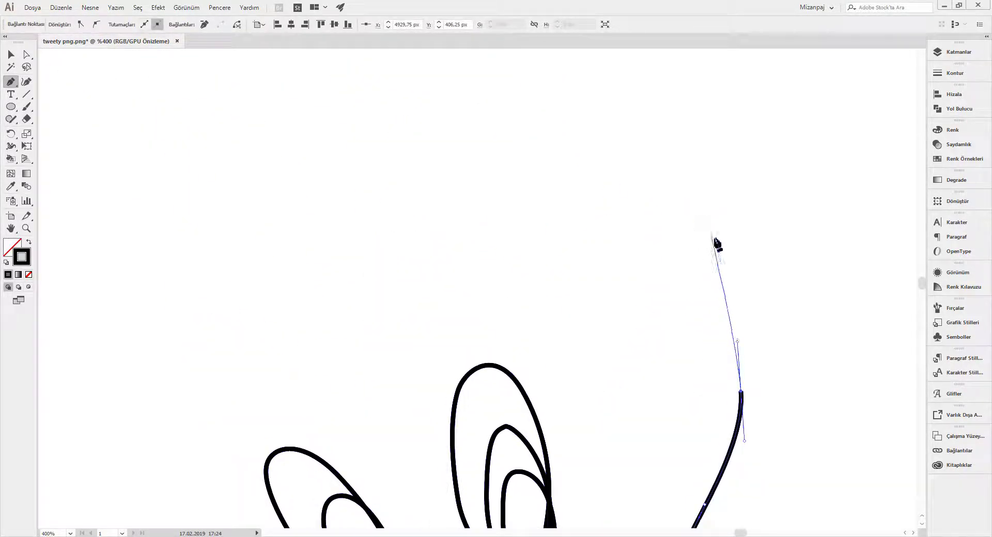
{"action": "left_click_drag", "start_coordinate": [729, 240], "coordinate": [709, 199]}
{"action": "left_click_drag", "start_coordinate": [517, 112], "coordinate": [424, 113]}
{"action": "left_click_drag", "start_coordinate": [298, 179], "coordinate": [252, 222]}
Step: Complete the round head outline down the left side and select the finished head
{"action": "scroll", "coordinate": [252, 222], "scroll_direction": "down", "scroll_amount": 3}
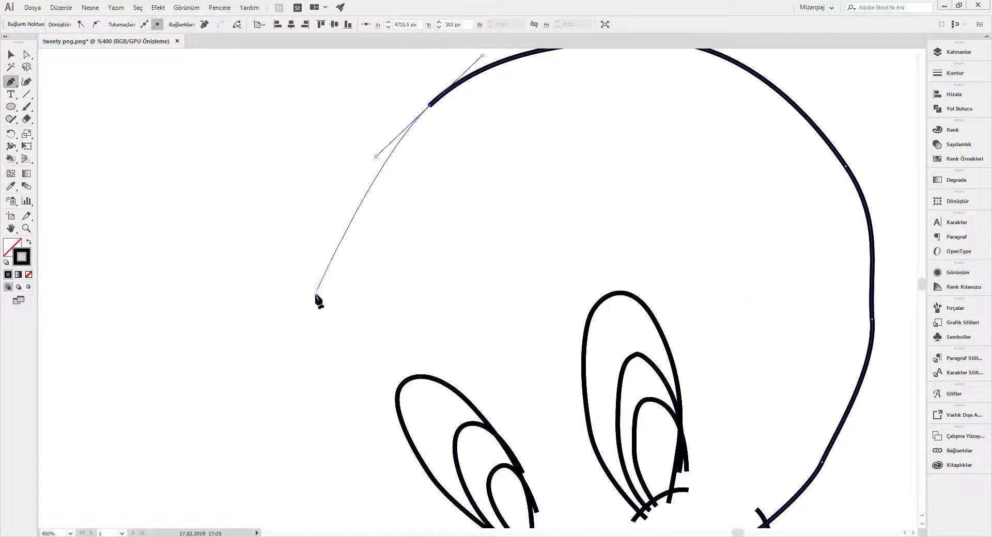
{"action": "scroll", "coordinate": [316, 299], "scroll_direction": "down", "scroll_amount": 2}
{"action": "mouse_move", "coordinate": [271, 158]}
{"action": "left_mouse_down"}
{"action": "mouse_move", "coordinate": [304, 294]}
{"action": "mouse_move", "coordinate": [394, 388]}
{"action": "mouse_move", "coordinate": [432, 392]}
{"action": "left_mouse_up"}
{"action": "left_click", "coordinate": [434, 420]}
{"action": "scroll", "coordinate": [452, 432], "scroll_direction": "down", "scroll_amount": 2}
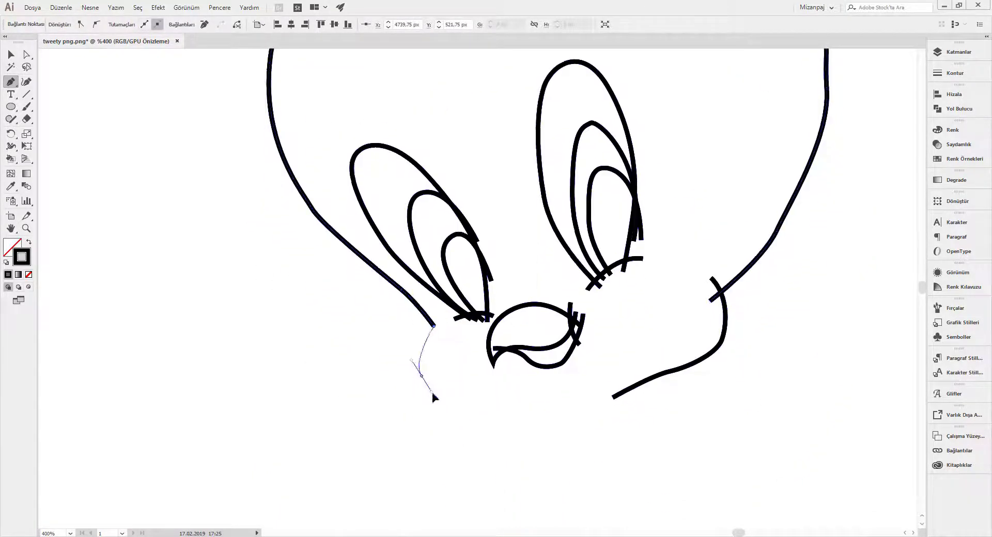
{"action": "left_click", "coordinate": [609, 414]}
{"action": "scroll", "coordinate": [568, 361], "scroll_direction": "up", "scroll_amount": 5}
{"action": "scroll", "coordinate": [569, 361], "scroll_direction": "left", "scroll_amount": 3}
{"action": "scroll", "coordinate": [310, 207], "scroll_direction": "down", "scroll_amount": 2}
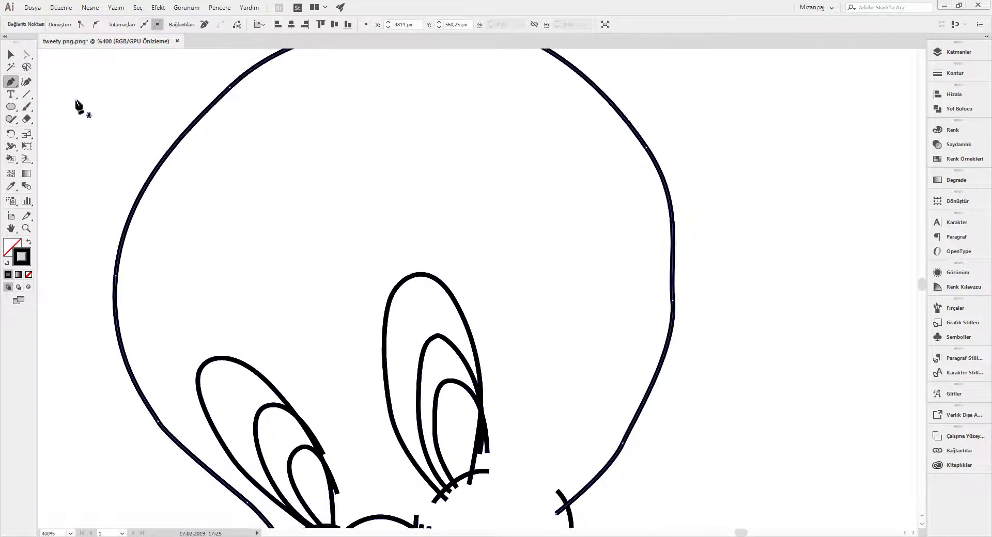
{"action": "left_click", "coordinate": [27, 81]}
{"action": "scroll", "coordinate": [505, 160], "scroll_direction": "up", "scroll_amount": 3}
{"action": "scroll", "coordinate": [505, 159], "scroll_direction": "left", "scroll_amount": 1}
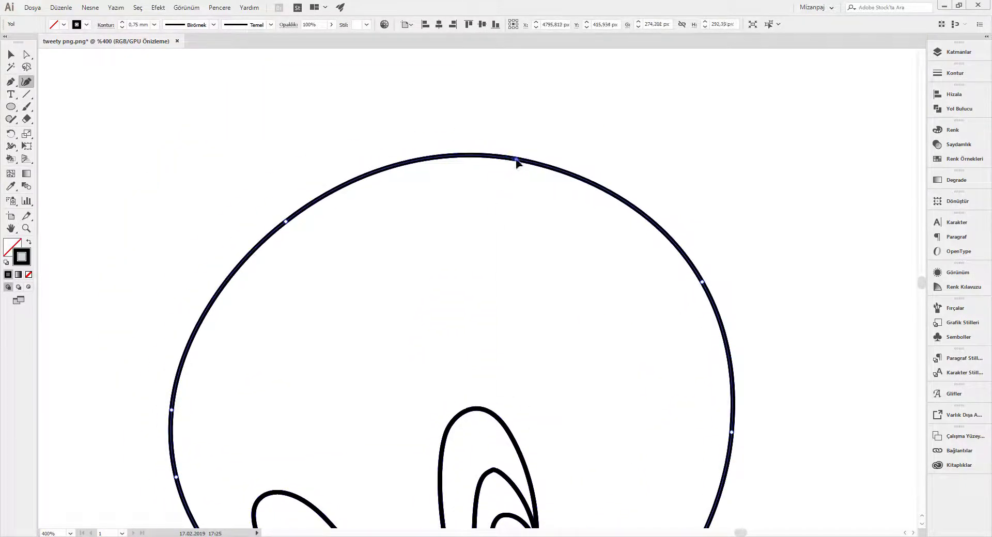
Step: Switch to the Pen tool (P) and trace the chin stroke curving down toward the body
{"action": "scroll", "coordinate": [517, 187], "scroll_direction": "down", "scroll_amount": 5}
{"action": "scroll", "coordinate": [517, 186], "scroll_direction": "left", "scroll_amount": 1}
{"action": "scroll", "coordinate": [515, 208], "scroll_direction": "up", "scroll_amount": 5}
{"action": "scroll", "coordinate": [515, 208], "scroll_direction": "left", "scroll_amount": 3}
{"action": "scroll", "coordinate": [533, 409], "scroll_direction": "down", "scroll_amount": 7}
{"action": "scroll", "coordinate": [532, 409], "scroll_direction": "right", "scroll_amount": 5}
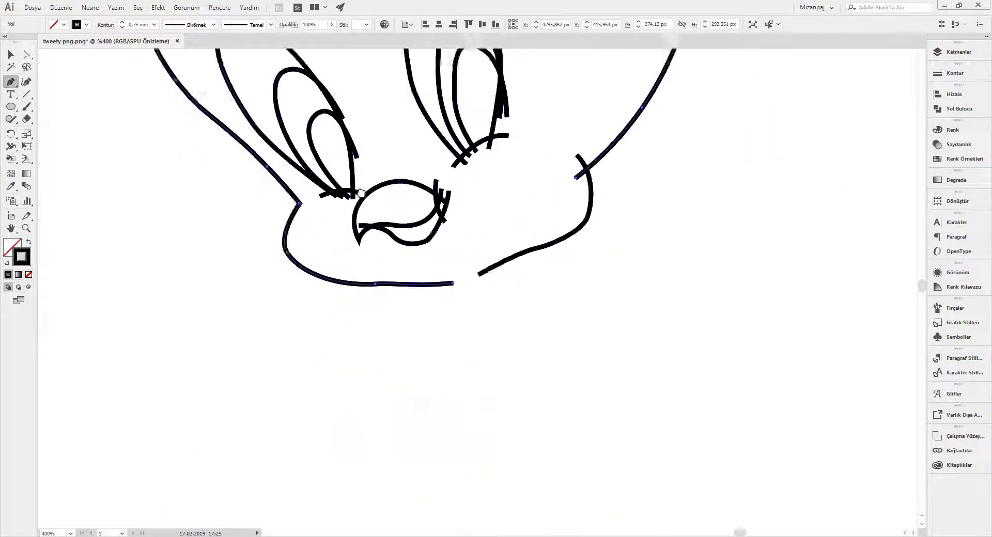
{"action": "scroll", "coordinate": [494, 354], "scroll_direction": "up", "scroll_amount": 2}
{"action": "key", "text": "p"}
{"action": "scroll", "coordinate": [516, 346], "scroll_direction": "down", "scroll_amount": 3}
{"action": "scroll", "coordinate": [513, 301], "scroll_direction": "up", "scroll_amount": 3}
{"action": "scroll", "coordinate": [538, 214], "scroll_direction": "up", "scroll_amount": 2}
{"action": "left_click", "coordinate": [562, 187]}
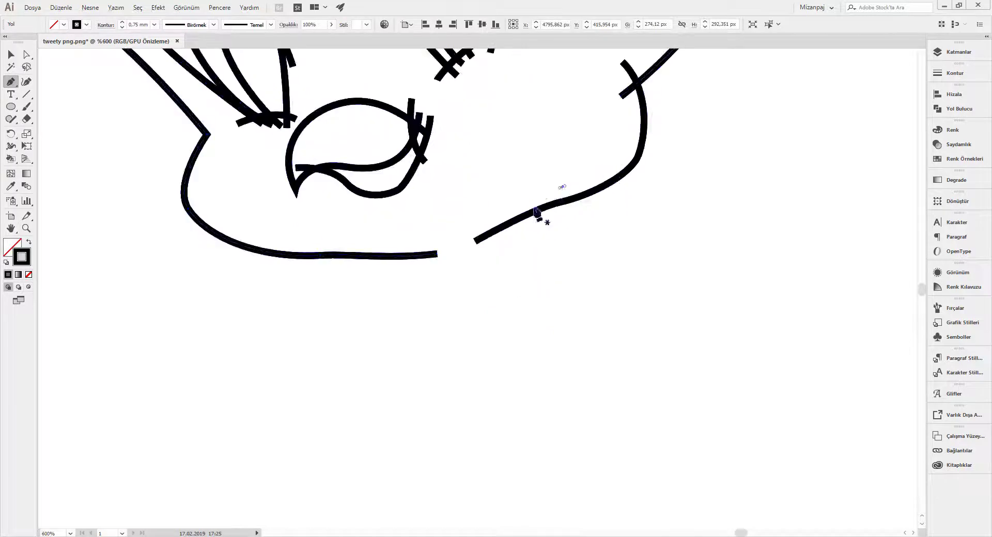
{"action": "left_click_drag", "start_coordinate": [496, 278], "coordinate": [499, 333]}
{"action": "scroll", "coordinate": [506, 326], "scroll_direction": "down", "scroll_amount": 4}
{"action": "left_click_drag", "start_coordinate": [554, 251], "coordinate": [555, 290]}
{"action": "left_click_drag", "start_coordinate": [474, 430], "coordinate": [465, 449]}
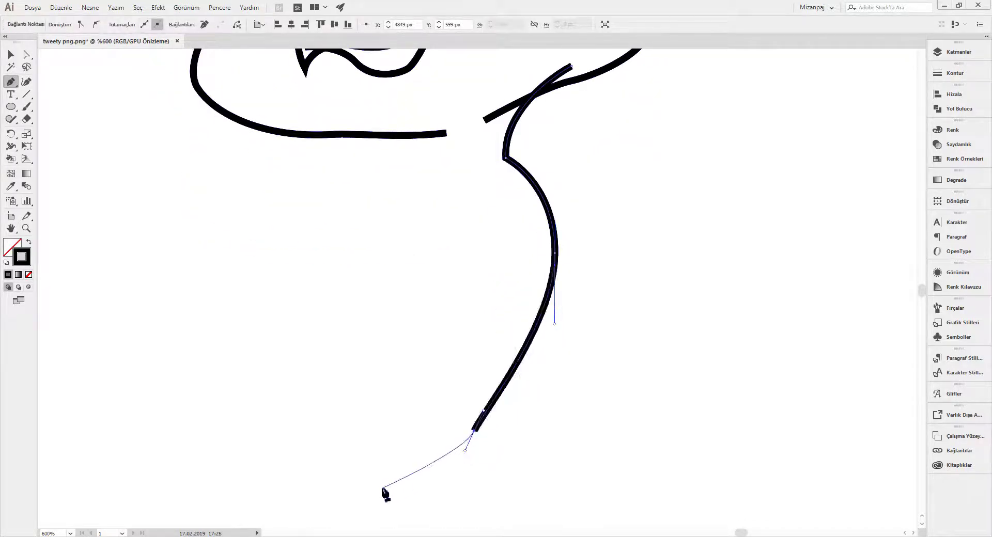
{"action": "left_click_drag", "start_coordinate": [331, 487], "coordinate": [231, 465]}
Step: Draw the body's left edge curving up toward the chin
{"action": "left_click", "coordinate": [286, 469]}
{"action": "left_click_drag", "start_coordinate": [235, 387], "coordinate": [234, 330]}
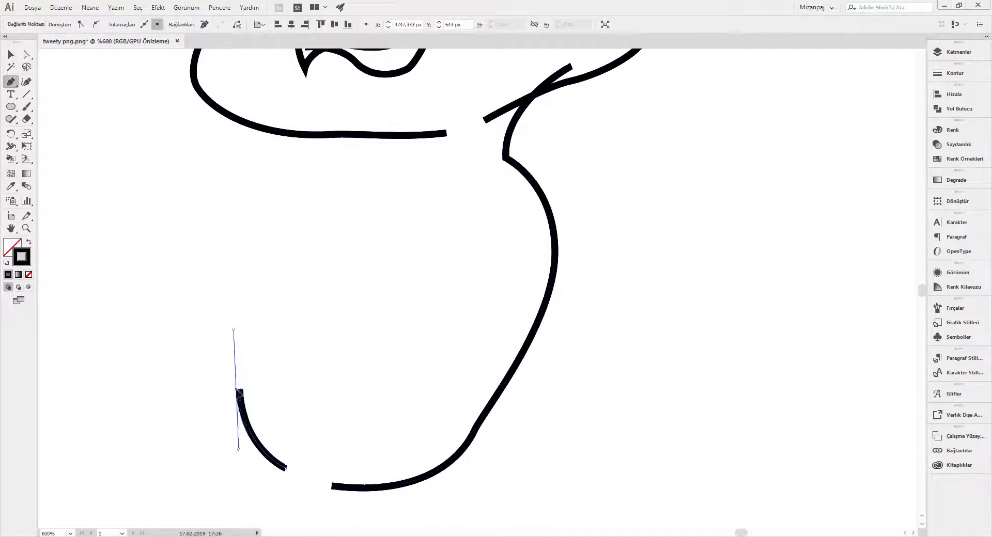
{"action": "left_click_drag", "start_coordinate": [309, 289], "coordinate": [338, 285]}
{"action": "left_click", "coordinate": [396, 281]}
{"action": "scroll", "coordinate": [398, 282], "scroll_direction": "up", "scroll_amount": 2}
Step: Add the neck curve joining the body up to the chin
{"action": "left_click", "coordinate": [411, 167]}
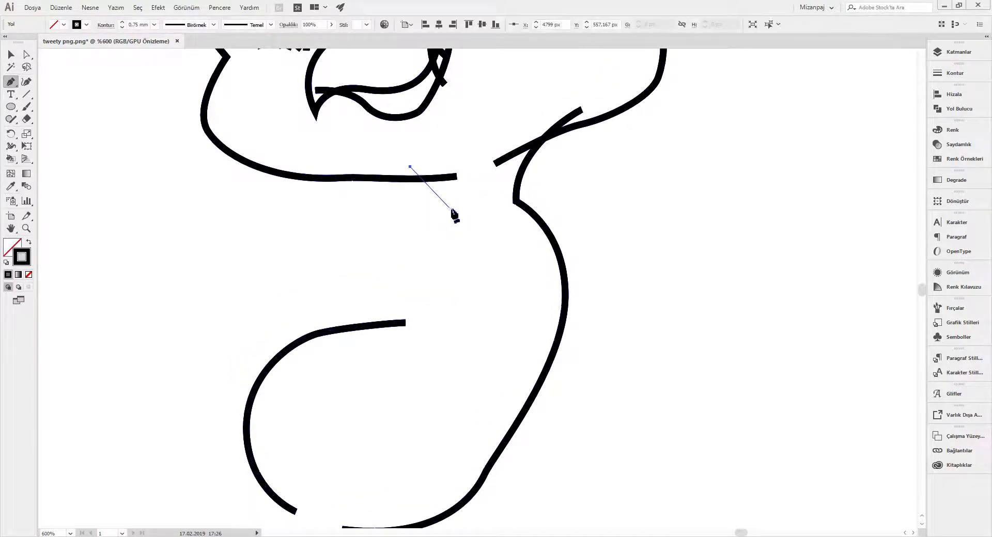
{"action": "left_click", "coordinate": [456, 223]}
{"action": "left_click_drag", "start_coordinate": [422, 221], "coordinate": [403, 246]}
{"action": "left_click_drag", "start_coordinate": [372, 338], "coordinate": [330, 359]}
{"action": "left_click_drag", "start_coordinate": [170, 181], "coordinate": [272, 172]}
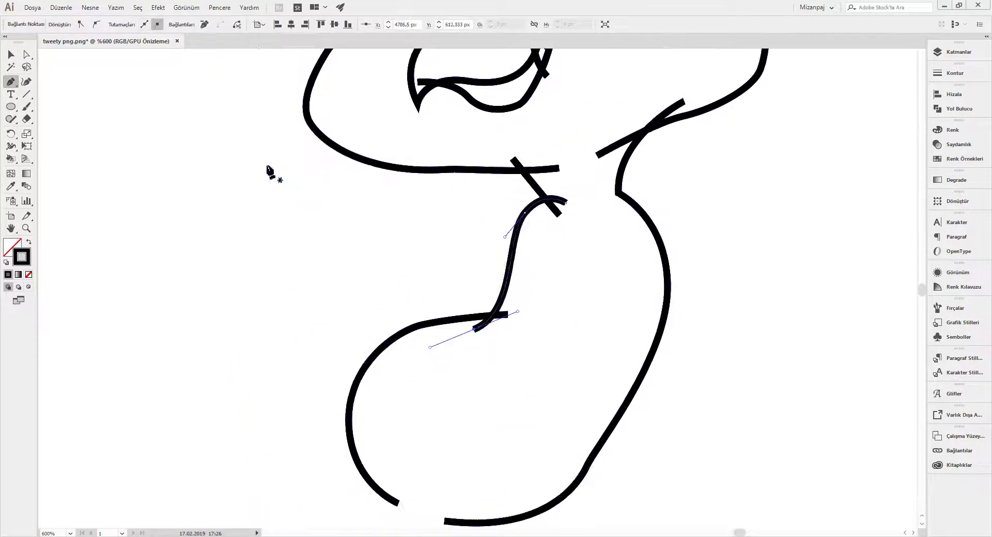
Step: Outline the leaf-shaped wing with a pointed top-left tip beside the body
{"action": "left_click", "coordinate": [401, 355]}
{"action": "left_click_drag", "start_coordinate": [398, 261], "coordinate": [410, 289]}
{"action": "left_click", "coordinate": [262, 162]}
{"action": "left_click_drag", "start_coordinate": [290, 241], "coordinate": [292, 274]}
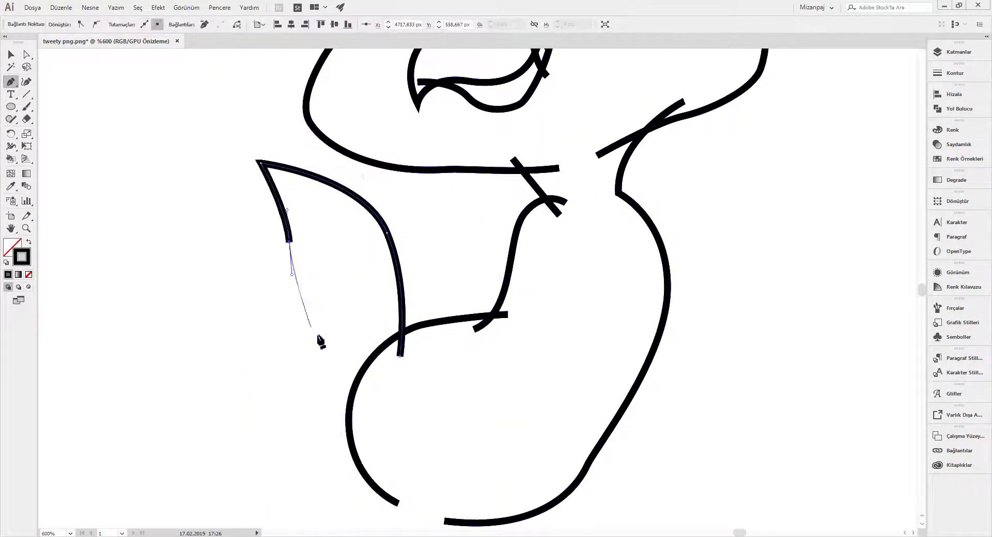
{"action": "left_click", "coordinate": [376, 363]}
{"action": "scroll", "coordinate": [352, 294], "scroll_direction": "right", "scroll_amount": 5}
Step: Draw the body's right-side curve and an inner body line sweeping to the bottom
{"action": "left_click", "coordinate": [453, 131]}
{"action": "left_click_drag", "start_coordinate": [486, 195], "coordinate": [498, 261]}
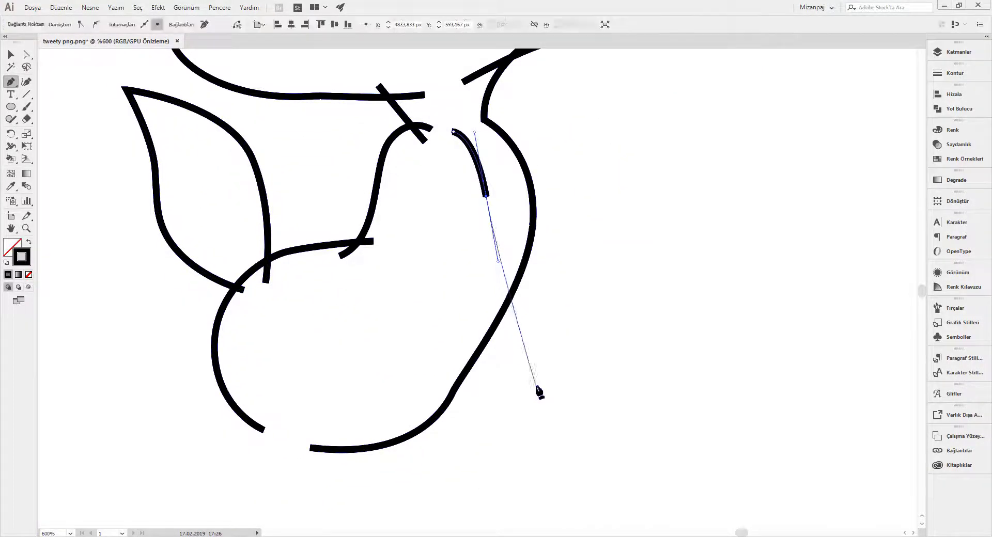
{"action": "left_click", "coordinate": [536, 385]}
{"action": "left_click", "coordinate": [420, 268]}
{"action": "left_click_drag", "start_coordinate": [486, 396], "coordinate": [513, 415]}
{"action": "left_click_drag", "start_coordinate": [607, 403], "coordinate": [619, 365]}
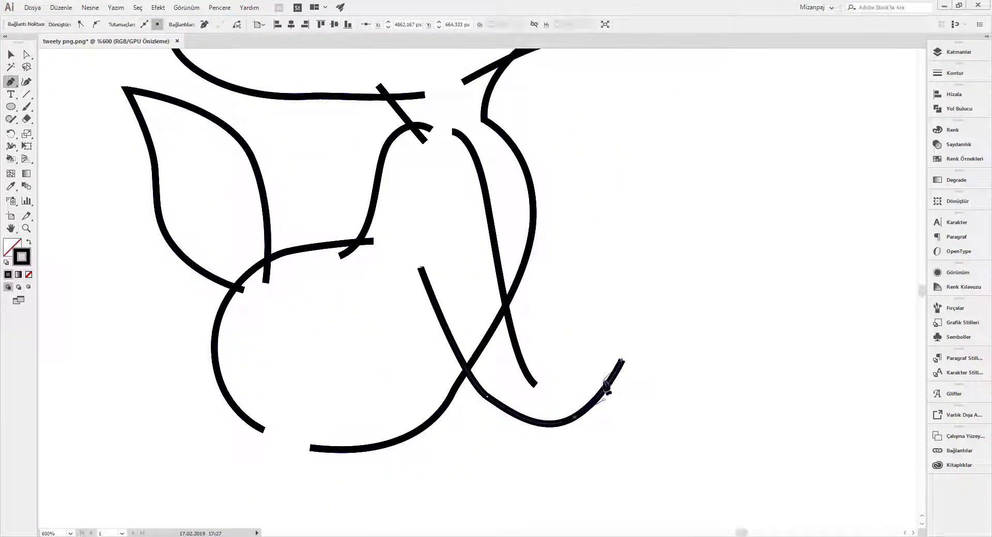
Step: Finish the lower body curve and shape a new curve at the lower left
{"action": "scroll", "coordinate": [620, 365], "scroll_direction": "down", "scroll_amount": 5}
{"action": "scroll", "coordinate": [619, 364], "scroll_direction": "left", "scroll_amount": 3}
{"action": "left_click", "coordinate": [345, 249]}
{"action": "left_click_drag", "start_coordinate": [333, 294], "coordinate": [345, 323]}
{"action": "mouse_move", "coordinate": [419, 321]}
{"action": "left_mouse_down"}
{"action": "mouse_move", "coordinate": [441, 301]}
{"action": "mouse_move", "coordinate": [520, 343]}
{"action": "left_mouse_up"}
Step: Place the foot points and start a long stroke curving down from the feet
{"action": "left_click", "coordinate": [437, 283]}
{"action": "left_click", "coordinate": [526, 240]}
{"action": "scroll", "coordinate": [523, 231], "scroll_direction": "down", "scroll_amount": 5}
{"action": "left_click", "coordinate": [438, 186]}
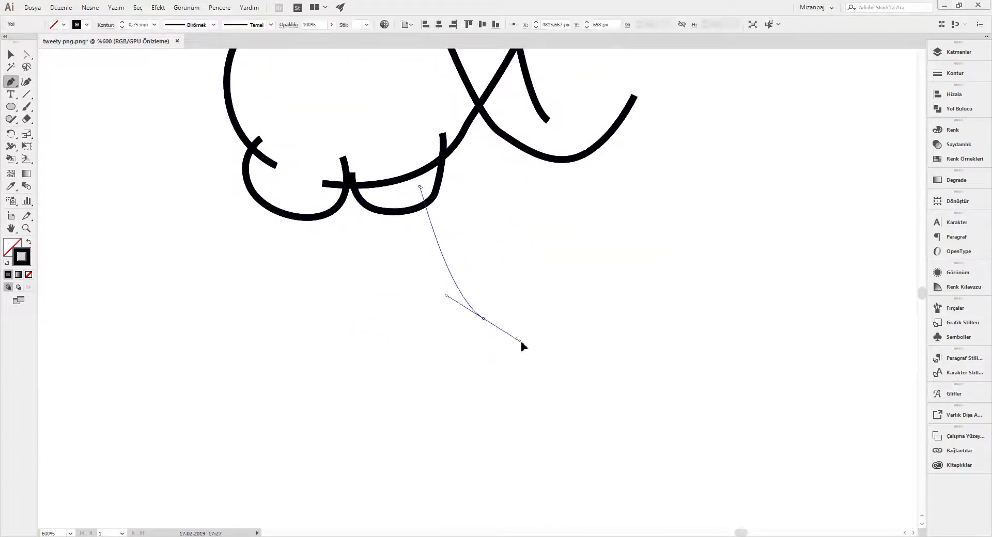
{"action": "scroll", "coordinate": [520, 343], "scroll_direction": "down", "scroll_amount": 3}
{"action": "left_click_drag", "start_coordinate": [539, 275], "coordinate": [557, 305]}
{"action": "left_click_drag", "start_coordinate": [546, 362], "coordinate": [491, 392]}
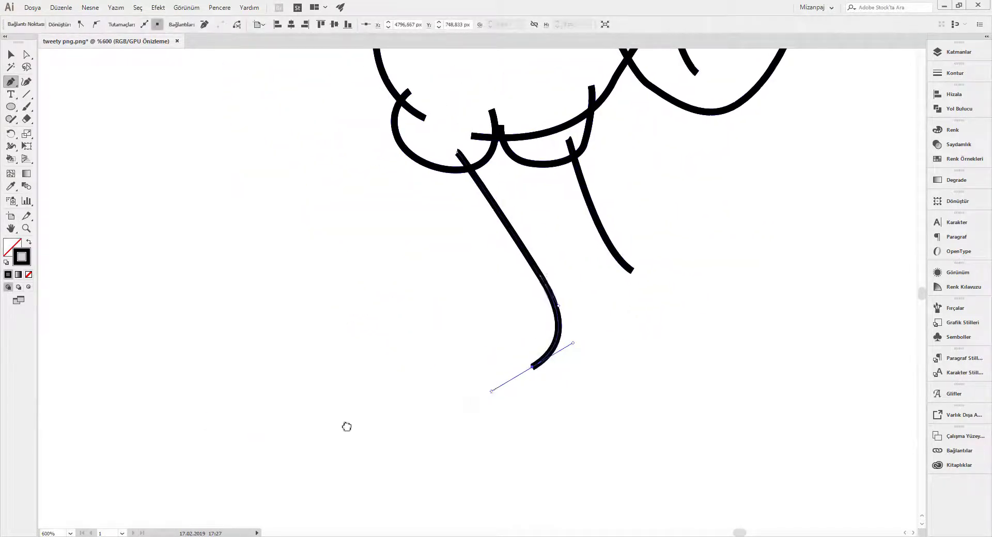
Step: Sweep the long stroke left, up and back right into an open curve, then begin another curve
{"action": "scroll", "coordinate": [408, 427], "scroll_direction": "left", "scroll_amount": 3}
{"action": "scroll", "coordinate": [341, 449], "scroll_direction": "right", "scroll_amount": 2}
{"action": "left_click_drag", "start_coordinate": [422, 419], "coordinate": [351, 416]}
{"action": "scroll", "coordinate": [391, 368], "scroll_direction": "down", "scroll_amount": 1}
{"action": "scroll", "coordinate": [348, 381], "scroll_direction": "up", "scroll_amount": 1}
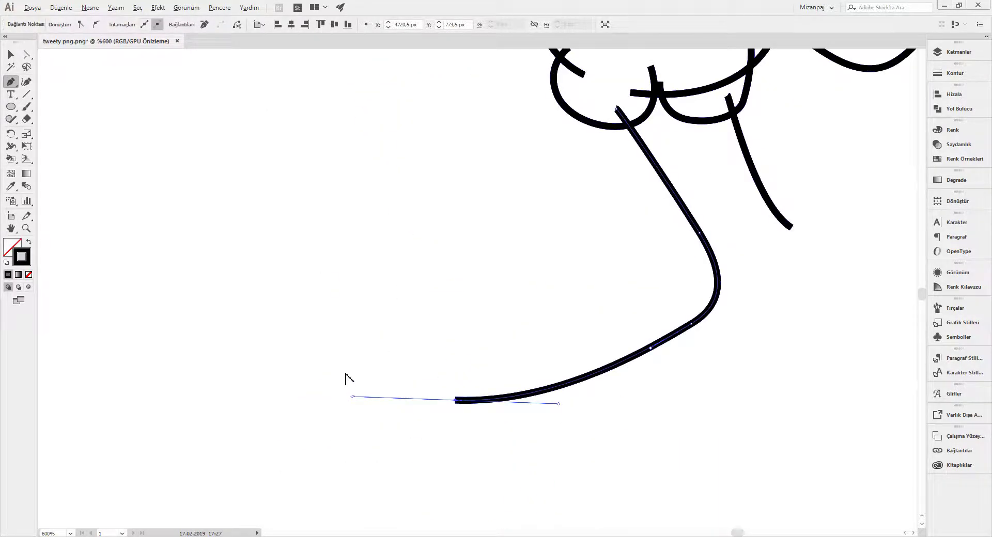
{"action": "scroll", "coordinate": [490, 405], "scroll_direction": "up", "scroll_amount": 1}
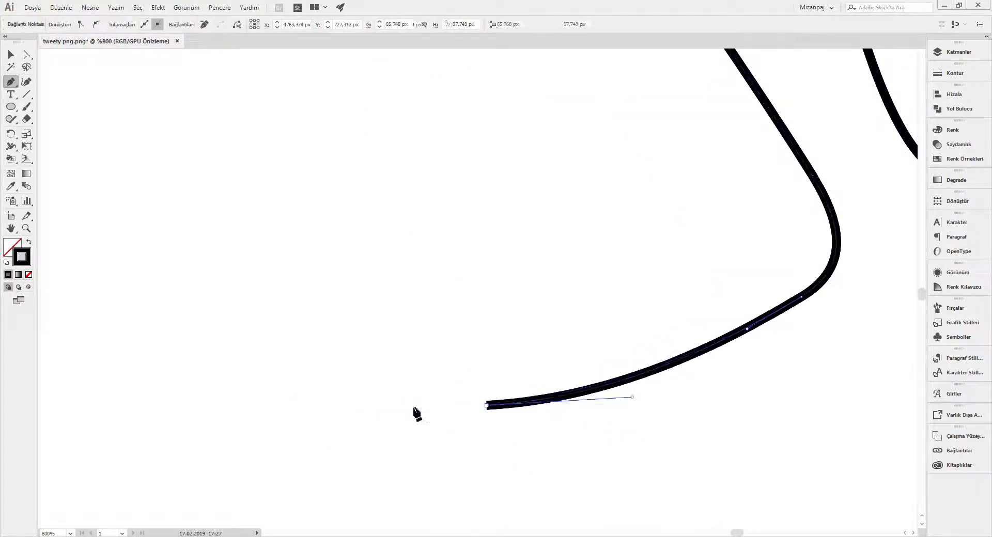
{"action": "left_click_drag", "start_coordinate": [238, 368], "coordinate": [166, 281]}
{"action": "left_click_drag", "start_coordinate": [164, 240], "coordinate": [179, 204]}
{"action": "left_click_drag", "start_coordinate": [292, 151], "coordinate": [328, 155]}
{"action": "scroll", "coordinate": [331, 155], "scroll_direction": "up", "scroll_amount": 3}
{"action": "left_click", "coordinate": [433, 236]}
{"action": "left_click_drag", "start_coordinate": [248, 310], "coordinate": [220, 199]}
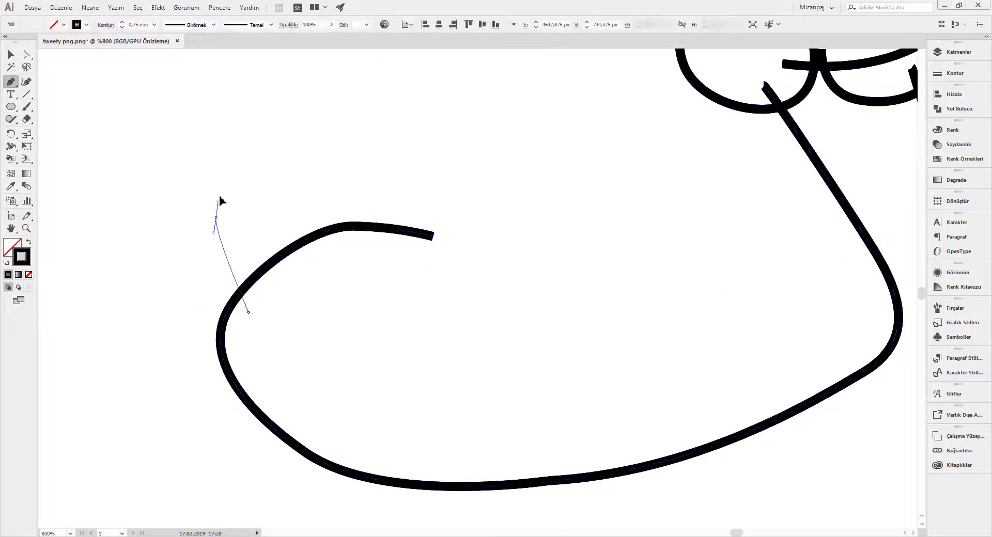
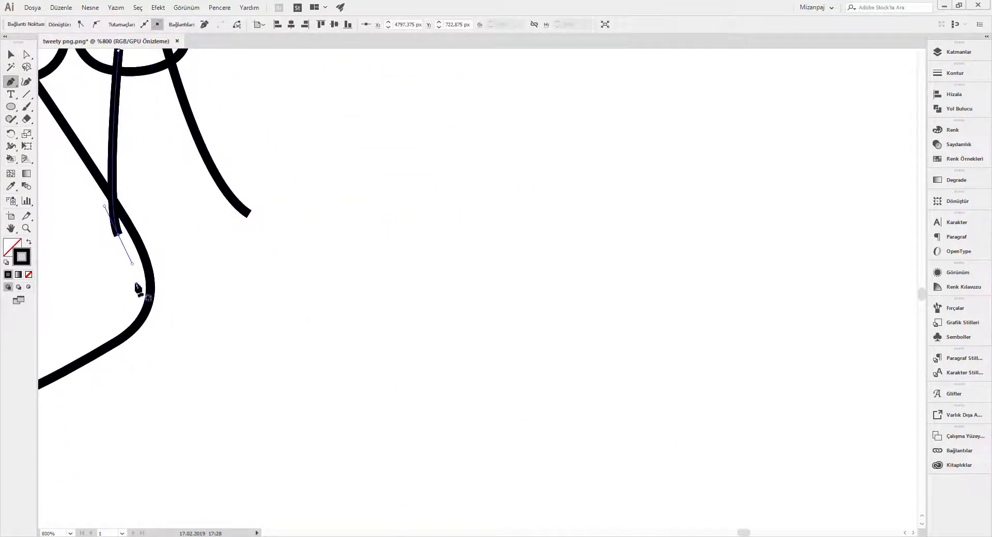
Step: Trace the lower body and belly curve with curved Pen anchors
{"action": "left_click_drag", "start_coordinate": [366, 414], "coordinate": [687, 434]}
{"action": "scroll", "coordinate": [687, 435], "scroll_direction": "down", "scroll_amount": 1}
{"action": "left_click_drag", "start_coordinate": [648, 360], "coordinate": [669, 331]}
{"action": "scroll", "coordinate": [627, 335], "scroll_direction": "up", "scroll_amount": 3}
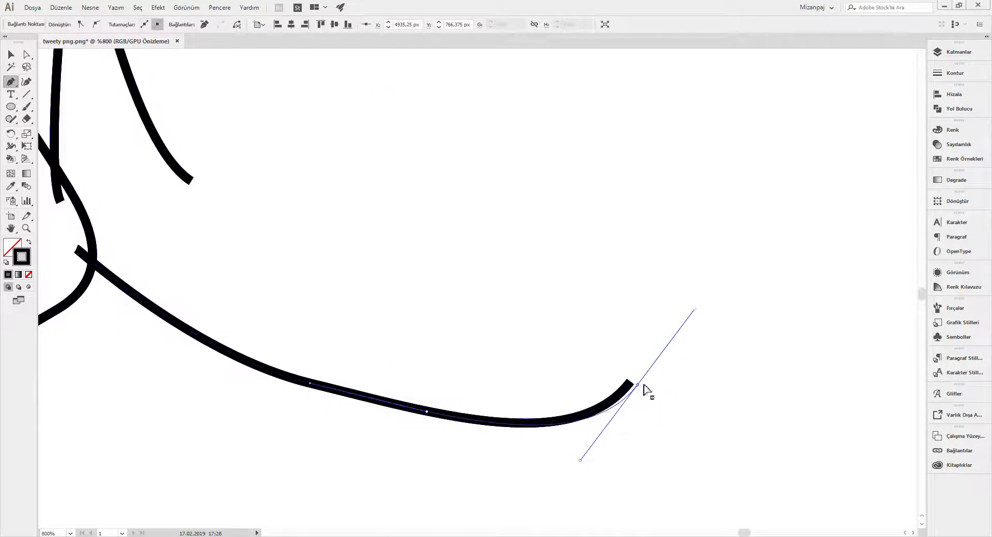
{"action": "left_click_drag", "start_coordinate": [674, 239], "coordinate": [666, 210]}
{"action": "left_click_drag", "start_coordinate": [522, 154], "coordinate": [412, 169]}
{"action": "left_click_drag", "start_coordinate": [694, 306], "coordinate": [747, 284]}
Step: Extend the outline along the upper body and reshape the long segment with the Curvature tool
{"action": "left_click", "coordinate": [691, 77]}
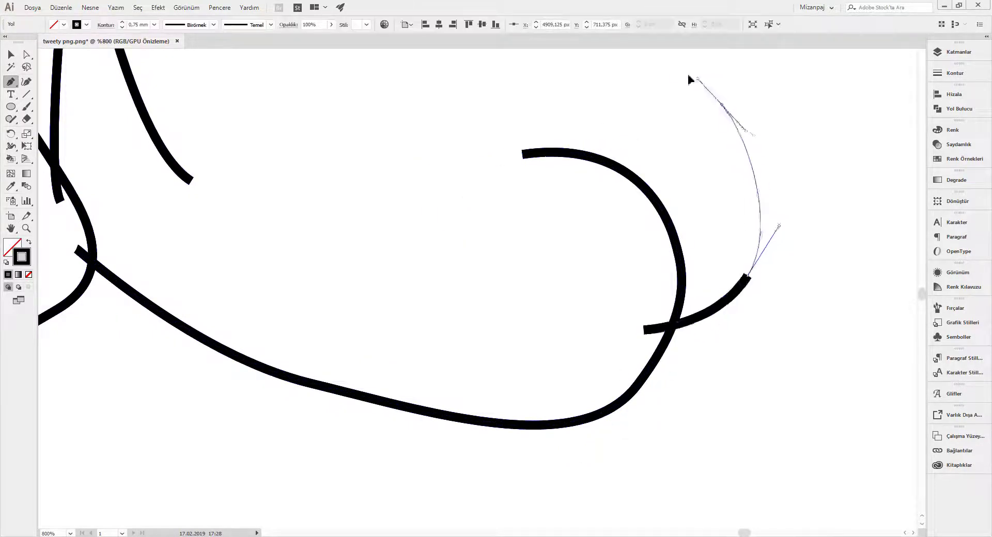
{"action": "left_click_drag", "start_coordinate": [361, 207], "coordinate": [535, 334]}
{"action": "left_click_drag", "start_coordinate": [718, 185], "coordinate": [794, 172]}
{"action": "mouse_move", "coordinate": [485, 261]}
{"action": "left_mouse_down"}
{"action": "mouse_move", "coordinate": [321, 261]}
{"action": "mouse_move", "coordinate": [279, 223]}
{"action": "left_mouse_up"}
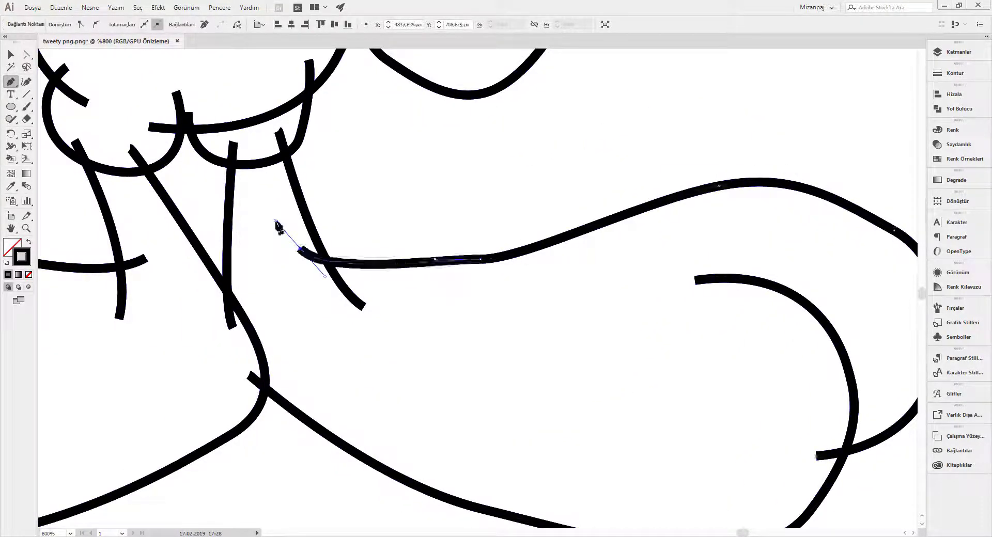
{"action": "key", "text": "shift+grave"}
{"action": "left_click", "coordinate": [488, 267]}
Step: Move to the hand and start outlining the first curled finger
{"action": "scroll", "coordinate": [704, 195], "scroll_direction": "right", "scroll_amount": 5}
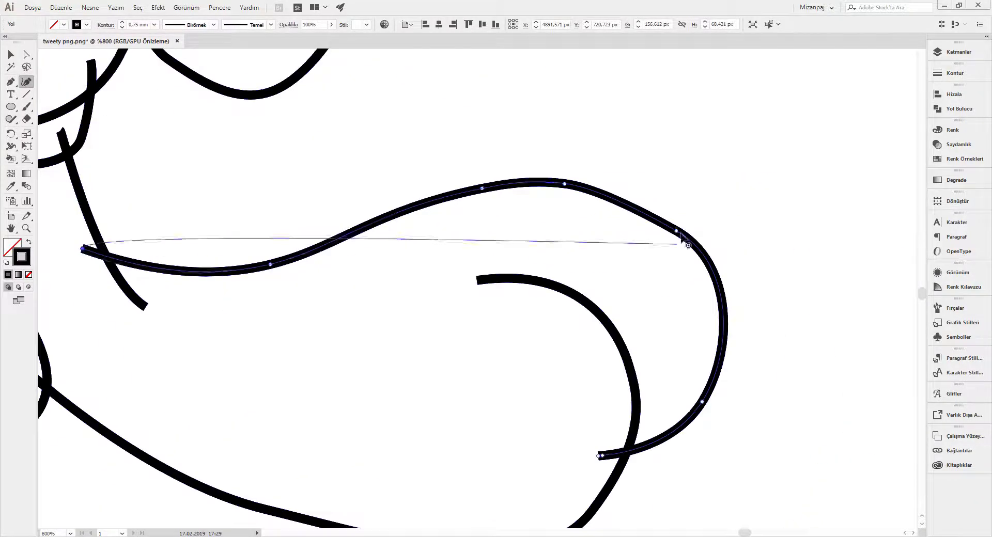
{"action": "left_click_drag", "start_coordinate": [120, 343], "coordinate": [339, 291]}
{"action": "scroll", "coordinate": [296, 354], "scroll_direction": "down", "scroll_amount": 1}
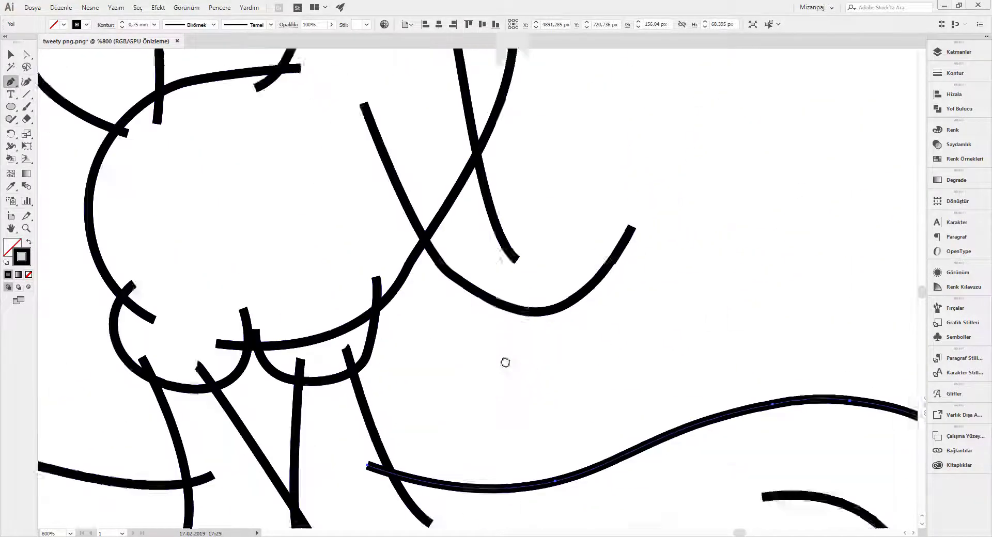
{"action": "scroll", "coordinate": [505, 360], "scroll_direction": "down", "scroll_amount": 1}
{"action": "scroll", "coordinate": [516, 281], "scroll_direction": "down", "scroll_amount": 1}
{"action": "scroll", "coordinate": [564, 298], "scroll_direction": "up", "scroll_amount": 3}
{"action": "scroll", "coordinate": [508, 217], "scroll_direction": "up", "scroll_amount": 1}
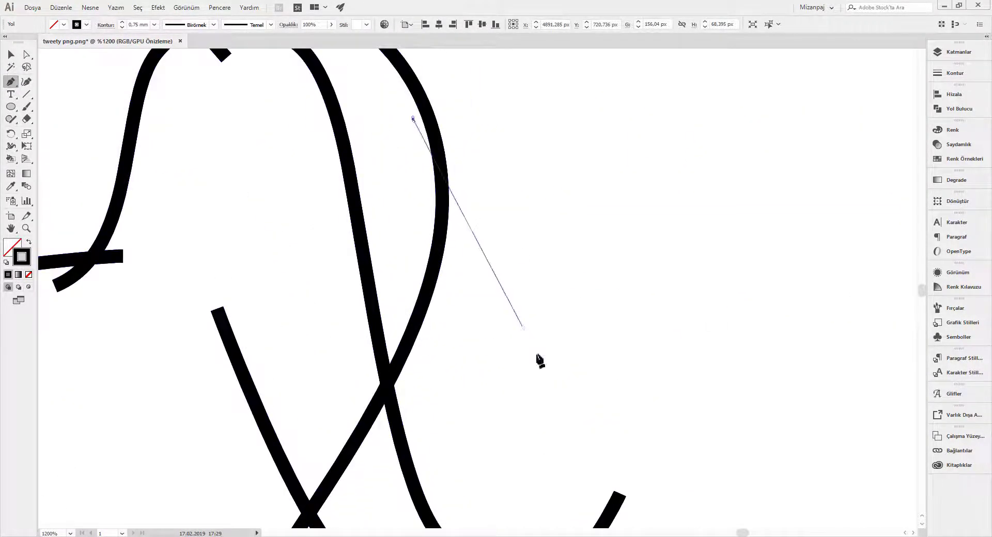
{"action": "left_click_drag", "start_coordinate": [545, 305], "coordinate": [552, 337]}
{"action": "scroll", "coordinate": [497, 372], "scroll_direction": "up", "scroll_amount": 1}
{"action": "left_click", "coordinate": [610, 269]}
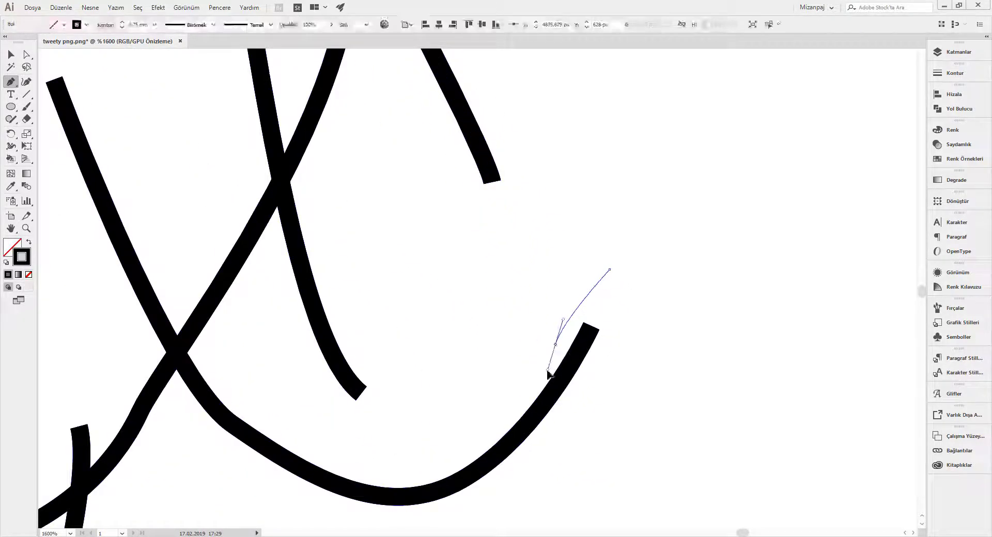
{"action": "left_click", "coordinate": [552, 344]}
{"action": "left_click_drag", "start_coordinate": [509, 295], "coordinate": [582, 217]}
Step: Close the first finger loop and draw the second finger outline
{"action": "left_click", "coordinate": [528, 317]}
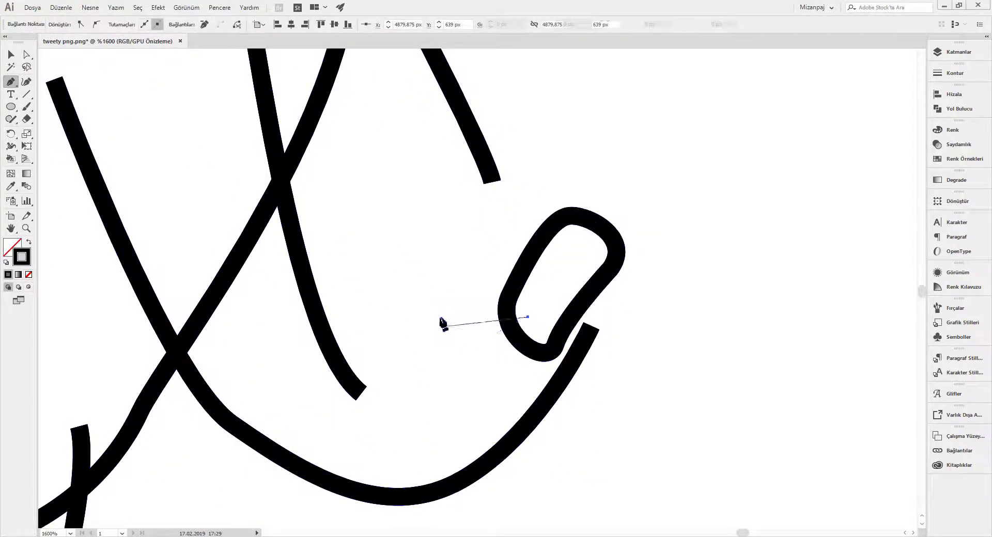
{"action": "left_click_drag", "start_coordinate": [440, 314], "coordinate": [431, 289]}
{"action": "left_click", "coordinate": [487, 217]}
{"action": "left_click_drag", "start_coordinate": [565, 235], "coordinate": [571, 294]}
{"action": "left_click", "coordinate": [452, 303]}
{"action": "left_click_drag", "start_coordinate": [404, 247], "coordinate": [409, 215]}
{"action": "left_click_drag", "start_coordinate": [507, 161], "coordinate": [551, 175]}
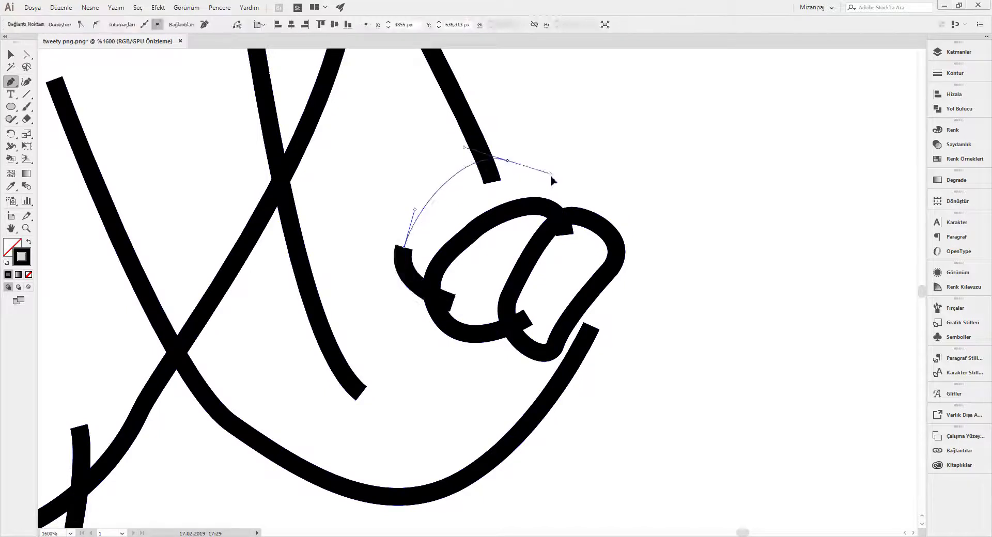
{"action": "left_click", "coordinate": [524, 231]}
Step: Draw the third finger ring and the curved arm line from the wrist
{"action": "left_click", "coordinate": [583, 271]}
{"action": "left_click_drag", "start_coordinate": [646, 316], "coordinate": [623, 371]}
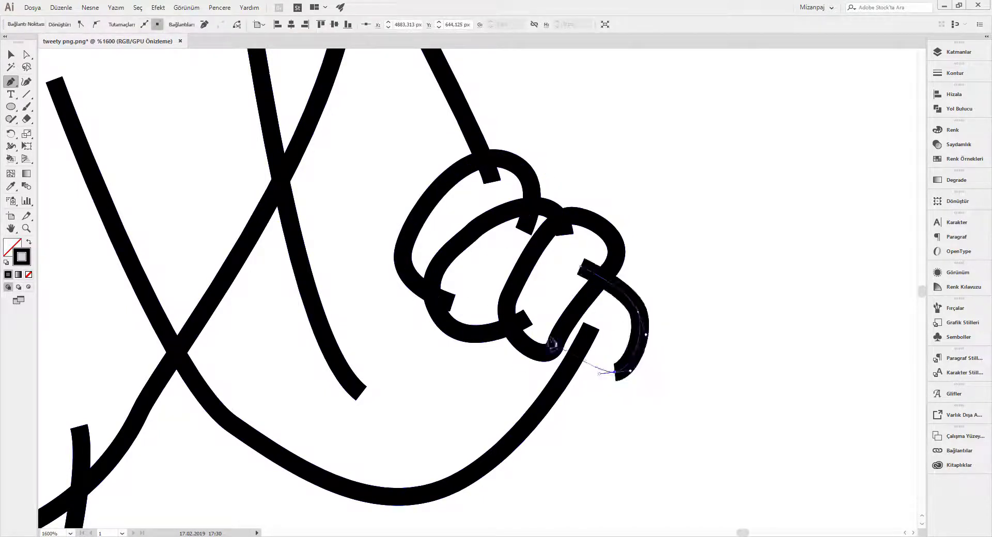
{"action": "left_click", "coordinate": [591, 326]}
{"action": "left_click_drag", "start_coordinate": [415, 163], "coordinate": [442, 210]}
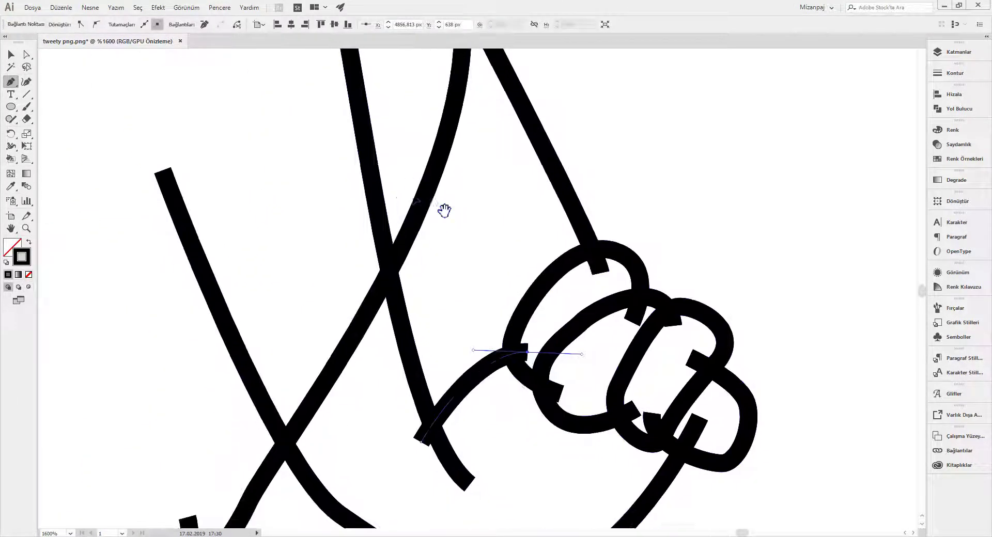
{"action": "left_click", "coordinate": [407, 179]}
{"action": "left_click_drag", "start_coordinate": [503, 373], "coordinate": [564, 423]}
{"action": "scroll", "coordinate": [481, 359], "scroll_direction": "down", "scroll_amount": 3}
Step: Draw curved eyelash strokes above the first eye
{"action": "scroll", "coordinate": [521, 193], "scroll_direction": "down", "scroll_amount": 3}
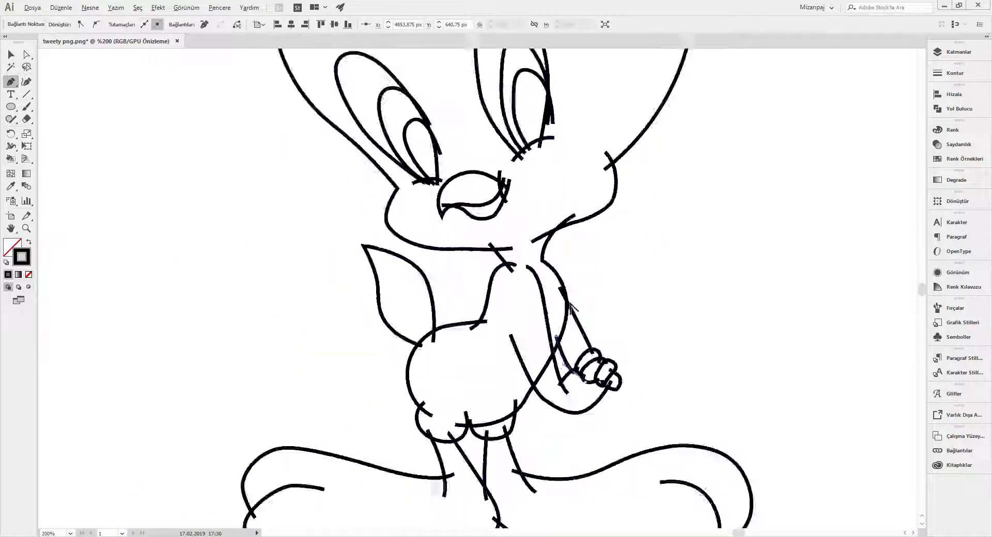
{"action": "scroll", "coordinate": [517, 206], "scroll_direction": "down", "scroll_amount": 3}
{"action": "scroll", "coordinate": [481, 142], "scroll_direction": "up", "scroll_amount": 5}
{"action": "left_click", "coordinate": [478, 134]}
{"action": "left_click", "coordinate": [491, 272]}
{"action": "left_click", "coordinate": [545, 102]}
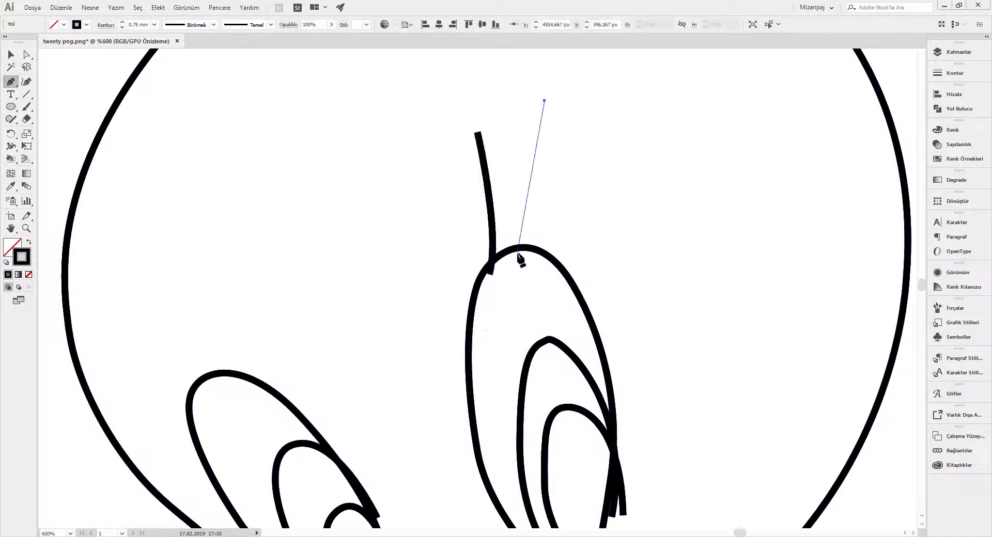
{"action": "left_click", "coordinate": [520, 251]}
{"action": "left_click", "coordinate": [619, 150]}
{"action": "left_click_drag", "start_coordinate": [540, 258], "coordinate": [494, 277]}
{"action": "left_click_drag", "start_coordinate": [119, 284], "coordinate": [313, 222]}
Step: Add a lash on the other eye and curve a stroke along the head-top outline
{"action": "left_click", "coordinate": [312, 213]}
{"action": "mouse_move", "coordinate": [424, 323]}
{"action": "left_mouse_down"}
{"action": "mouse_move", "coordinate": [475, 325]}
{"action": "mouse_move", "coordinate": [451, 346]}
{"action": "left_mouse_up"}
{"action": "left_click", "coordinate": [292, 273]}
{"action": "left_click", "coordinate": [302, 191]}
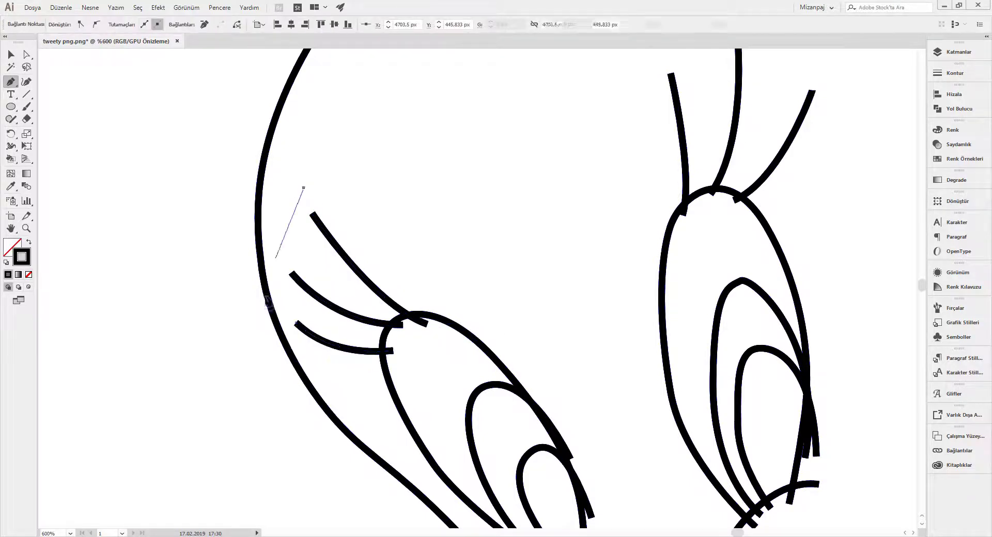
{"action": "left_click_drag", "start_coordinate": [295, 431], "coordinate": [289, 444]}
{"action": "scroll", "coordinate": [465, 310], "scroll_direction": "up", "scroll_amount": 5}
{"action": "left_click_drag", "start_coordinate": [590, 277], "coordinate": [620, 339]}
{"action": "scroll", "coordinate": [362, 186], "scroll_direction": "up", "scroll_amount": 5}
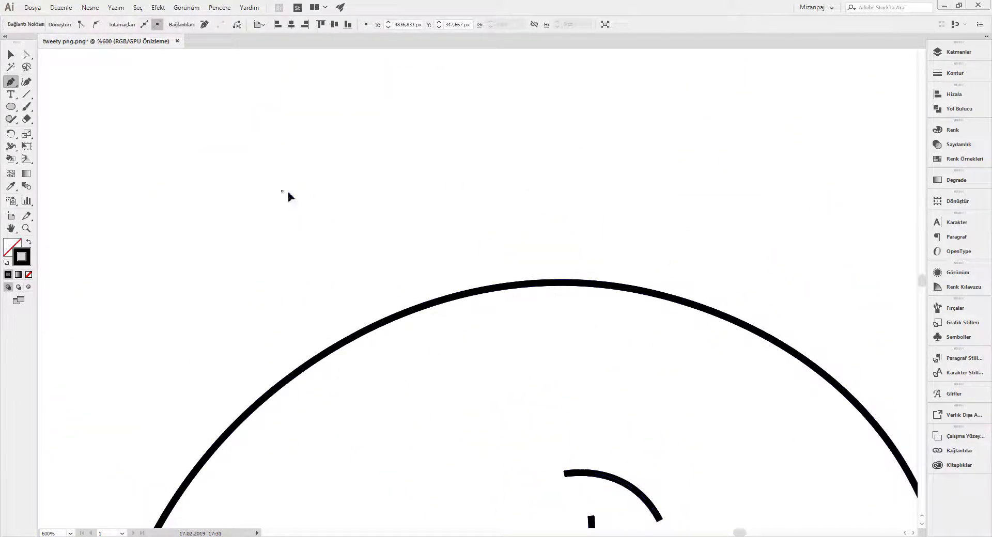
Step: Draw the three curved hair strands on top of Tweety's head
{"action": "left_click", "coordinate": [282, 188]}
{"action": "left_click_drag", "start_coordinate": [449, 344], "coordinate": [484, 465]}
{"action": "left_click", "coordinate": [396, 103]}
{"action": "left_click_drag", "start_coordinate": [524, 296], "coordinate": [532, 323]}
{"action": "key", "text": "Escape"}
{"action": "left_click", "coordinate": [513, 98]}
{"action": "left_click_drag", "start_coordinate": [576, 286], "coordinate": [574, 429]}
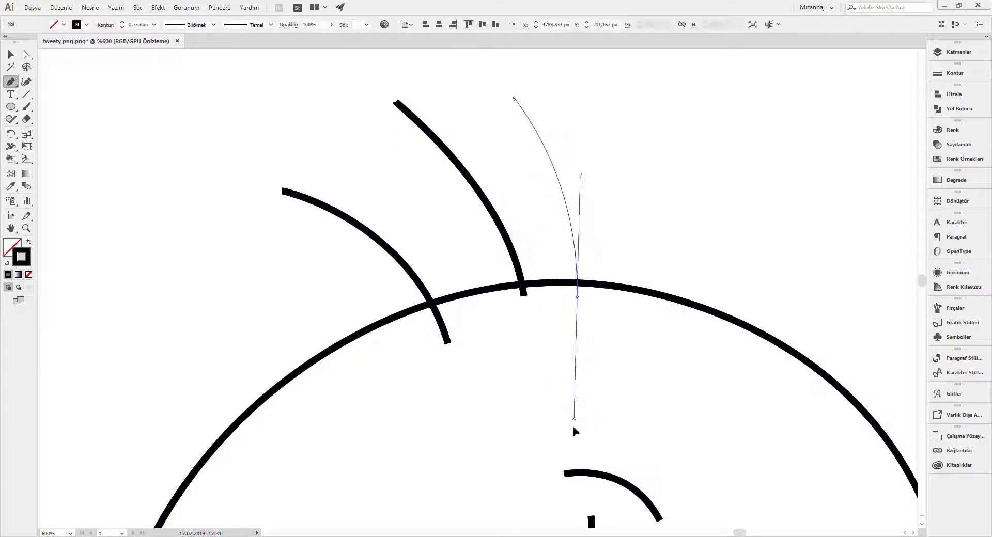
{"action": "scroll", "coordinate": [520, 289], "scroll_direction": "down", "scroll_amount": 5}
Step: Select the whole drawing, centre it horizontally and vertically on the artboard, and enlarge it
{"action": "key", "text": "v"}
{"action": "scroll", "coordinate": [577, 263], "scroll_direction": "down", "scroll_amount": 2}
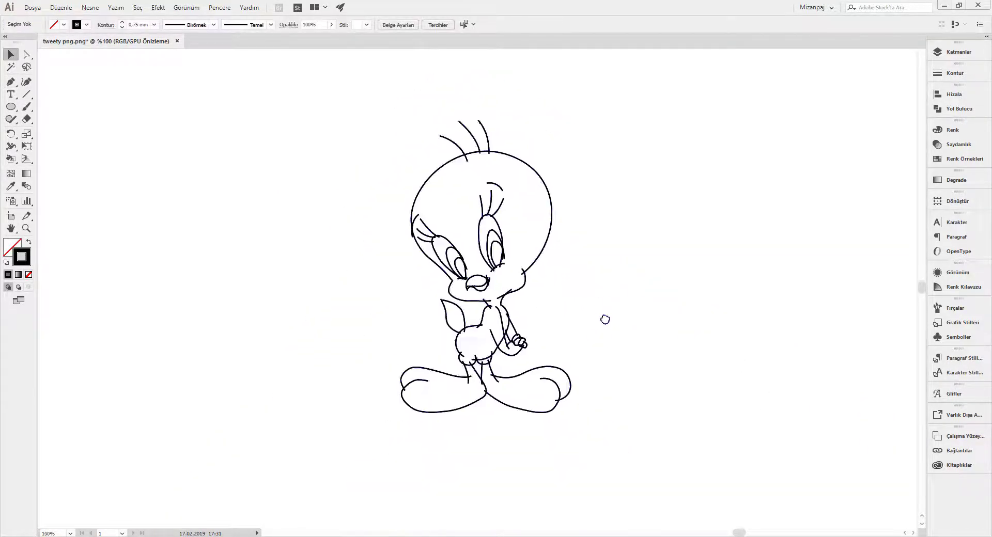
{"action": "left_click_drag", "start_coordinate": [352, 116], "coordinate": [620, 458]}
{"action": "left_click", "coordinate": [438, 24]}
{"action": "left_click", "coordinate": [482, 25]}
{"action": "key", "text": "ctrl+minus"}
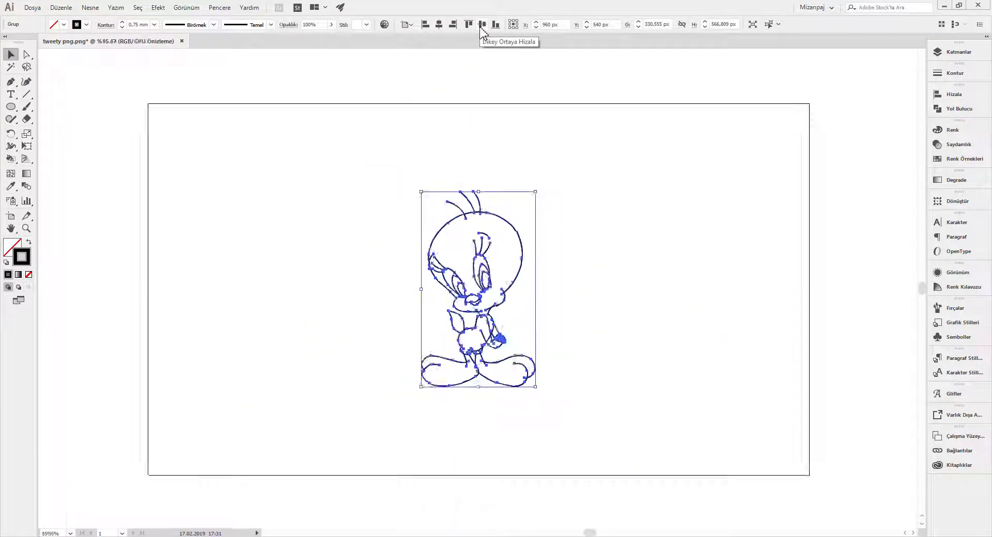
{"action": "left_click_drag", "start_coordinate": [535, 387], "coordinate": [634, 465]}
Step: Redraw part of the right eye's inner loop with the Pencil tool
{"action": "scroll", "coordinate": [484, 197], "scroll_direction": "up", "scroll_amount": 5}
{"action": "scroll", "coordinate": [485, 196], "scroll_direction": "up", "scroll_amount": 3}
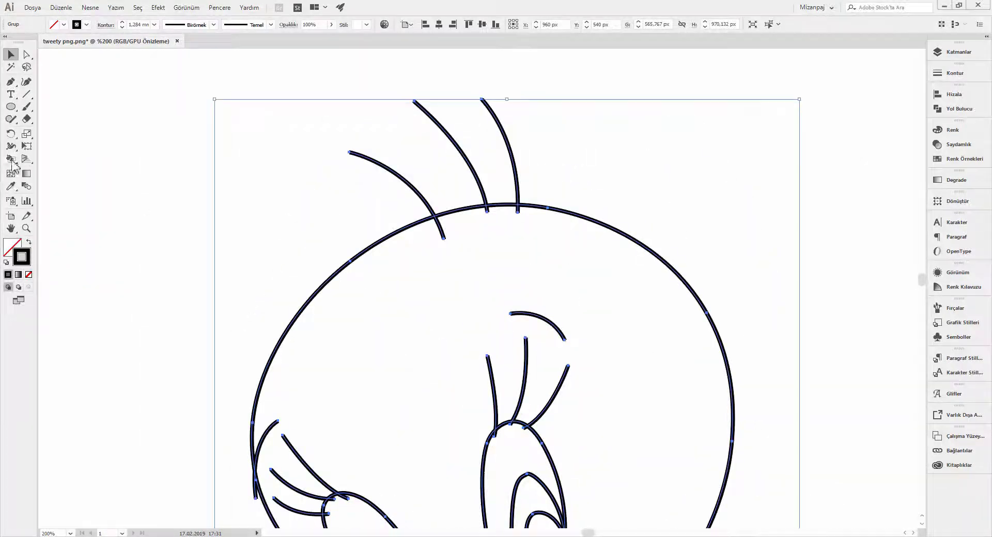
{"action": "key", "text": "shift+m"}
{"action": "scroll", "coordinate": [500, 222], "scroll_direction": "up", "scroll_amount": 3}
{"action": "scroll", "coordinate": [500, 222], "scroll_direction": "down", "scroll_amount": 2}
{"action": "scroll", "coordinate": [518, 237], "scroll_direction": "down", "scroll_amount": 3}
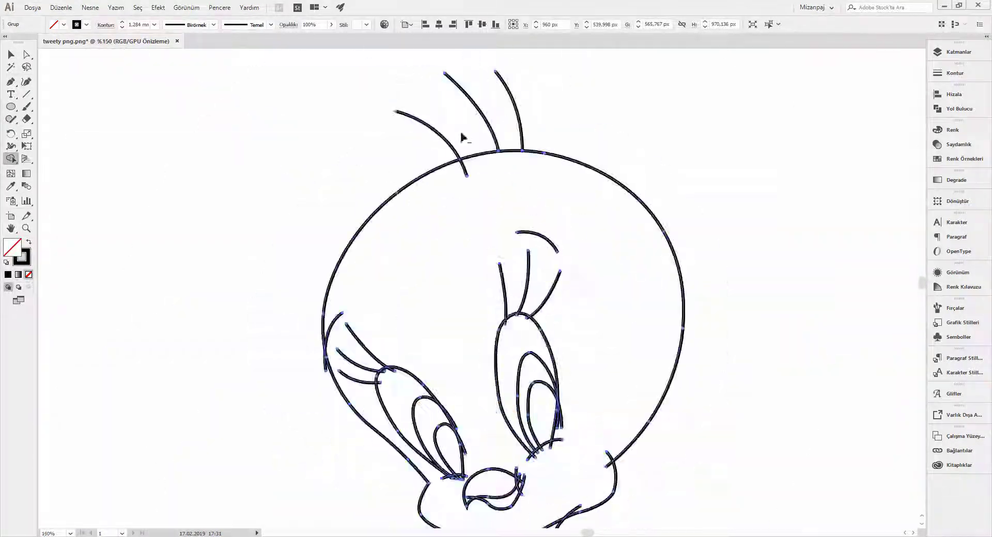
{"action": "scroll", "coordinate": [463, 137], "scroll_direction": "up", "scroll_amount": 4}
{"action": "scroll", "coordinate": [494, 403], "scroll_direction": "down", "scroll_amount": 5}
{"action": "scroll", "coordinate": [474, 271], "scroll_direction": "up", "scroll_amount": 2}
{"action": "key", "text": "n"}
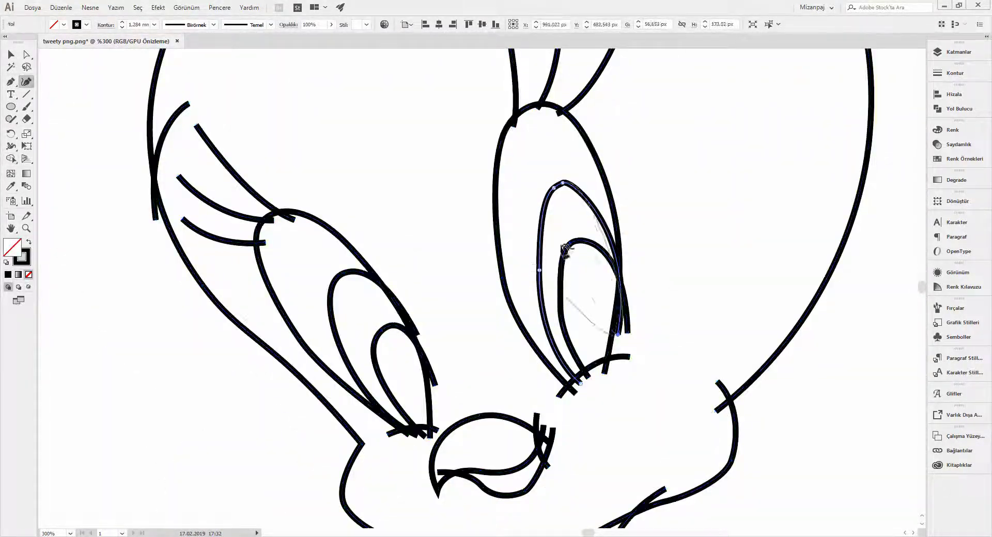
{"action": "scroll", "coordinate": [553, 258], "scroll_direction": "up", "scroll_amount": 2}
{"action": "mouse_move", "coordinate": [599, 222]}
{"action": "left_mouse_down"}
{"action": "mouse_move", "coordinate": [677, 371]}
{"action": "mouse_move", "coordinate": [549, 279]}
{"action": "left_mouse_up"}
Step: Smooth the reshaped eye stroke and select the eye's inner loop
{"action": "scroll", "coordinate": [676, 371], "scroll_direction": "down", "scroll_amount": 2}
{"action": "scroll", "coordinate": [538, 191], "scroll_direction": "up", "scroll_amount": 1}
{"action": "left_click_drag", "start_coordinate": [480, 181], "coordinate": [465, 239]}
{"action": "scroll", "coordinate": [609, 236], "scroll_direction": "down", "scroll_amount": 2}
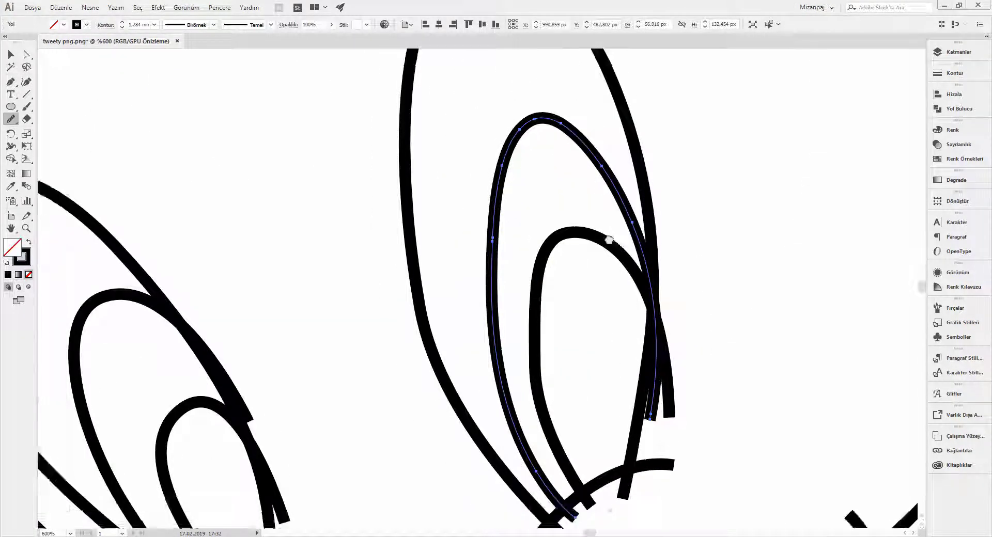
{"action": "scroll", "coordinate": [608, 237], "scroll_direction": "up", "scroll_amount": 1}
{"action": "scroll", "coordinate": [462, 261], "scroll_direction": "down", "scroll_amount": 1}
{"action": "left_click", "coordinate": [458, 261], "text": "ctrl"}
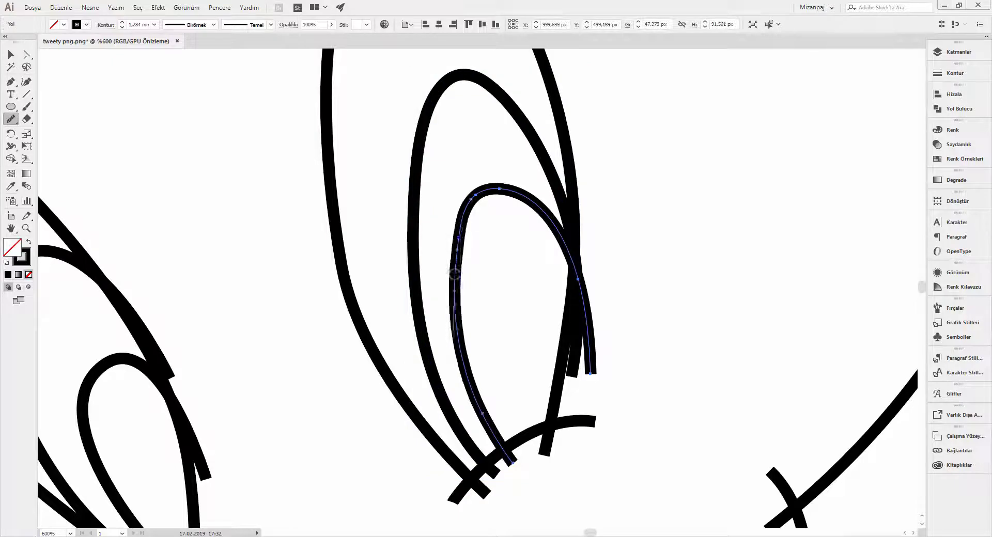
Step: Select the entire drawing and switch to the Shape Builder tool
{"action": "scroll", "coordinate": [458, 346], "scroll_direction": "down", "scroll_amount": 3}
{"action": "scroll", "coordinate": [458, 346], "scroll_direction": "down", "scroll_amount": 3}
{"action": "key", "text": "v"}
{"action": "key", "text": "ctrl+a"}
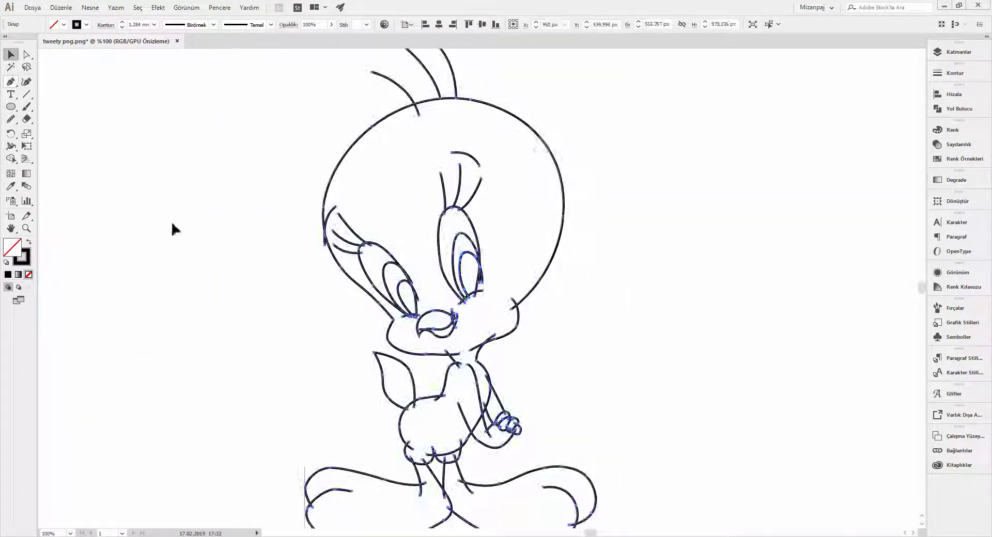
{"action": "key", "text": "shift+m"}
{"action": "scroll", "coordinate": [423, 272], "scroll_direction": "up", "scroll_amount": 3}
{"action": "scroll", "coordinate": [423, 272], "scroll_direction": "up", "scroll_amount": 3}
Step: Remove the stray stroke overhang beside Tweety's beak and inspect the drawing
{"action": "scroll", "coordinate": [465, 381], "scroll_direction": "down", "scroll_amount": 4}
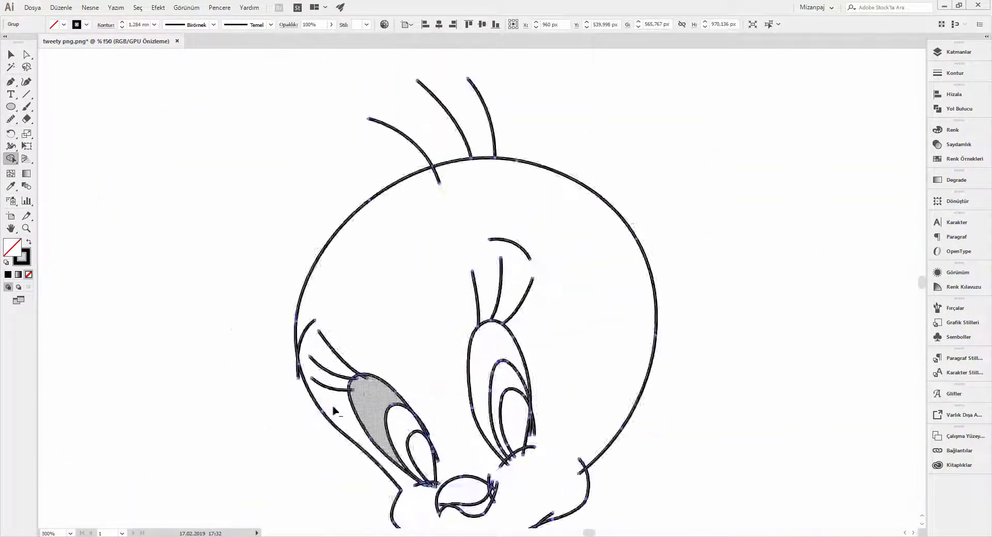
{"action": "scroll", "coordinate": [418, 292], "scroll_direction": "up", "scroll_amount": 4}
{"action": "scroll", "coordinate": [398, 287], "scroll_direction": "down", "scroll_amount": 3}
{"action": "scroll", "coordinate": [360, 425], "scroll_direction": "up", "scroll_amount": 3}
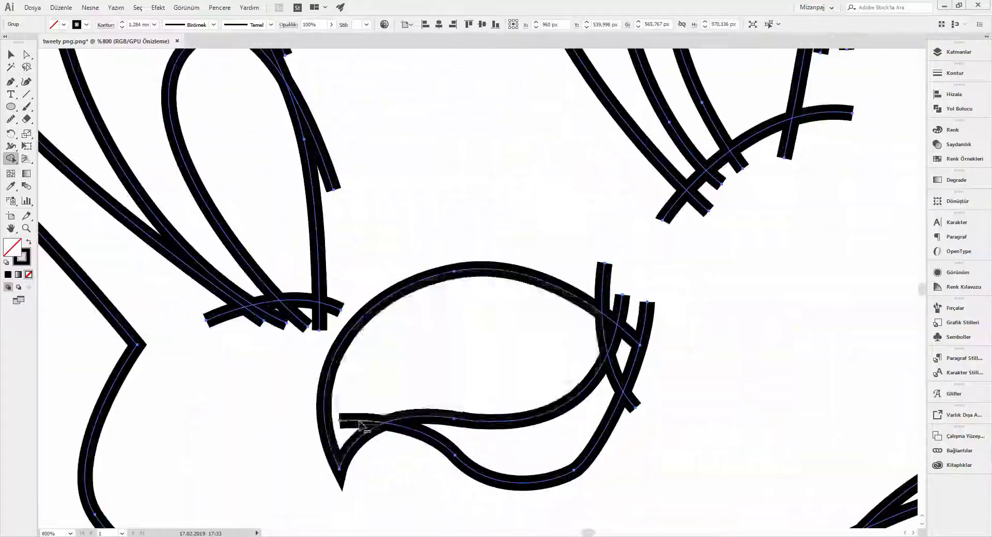
{"action": "left_click", "coordinate": [633, 370], "text": "alt"}
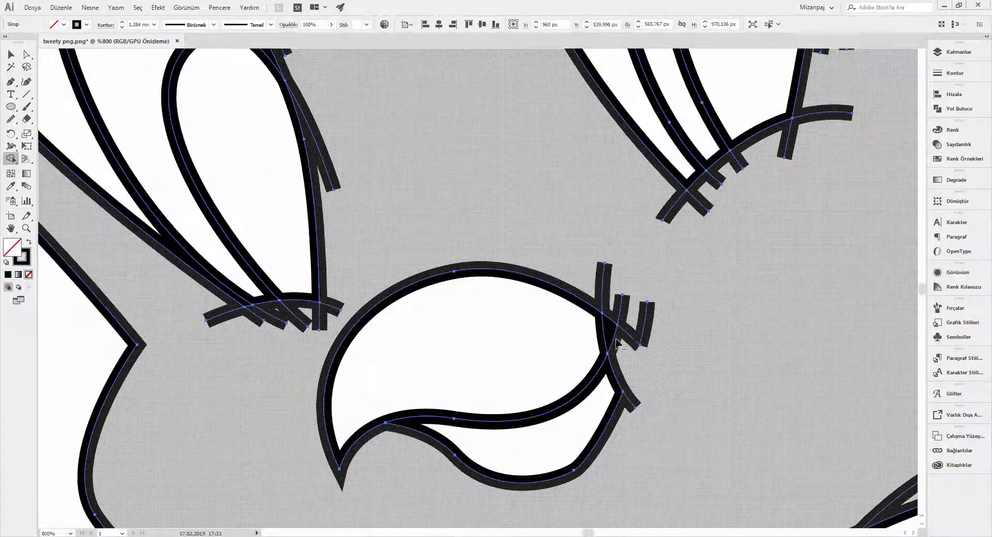
{"action": "scroll", "coordinate": [595, 336], "scroll_direction": "down", "scroll_amount": 2}
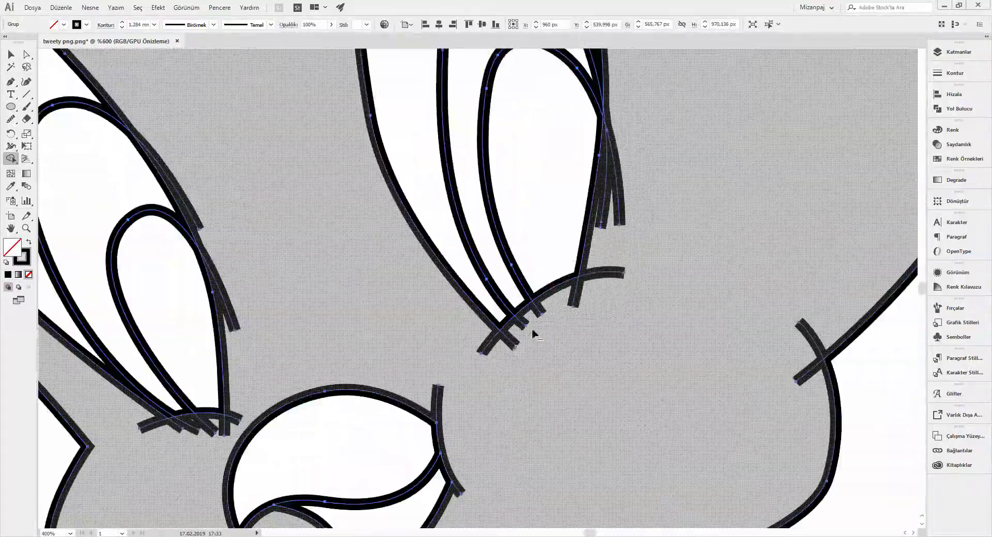
{"action": "scroll", "coordinate": [540, 317], "scroll_direction": "down", "scroll_amount": 2}
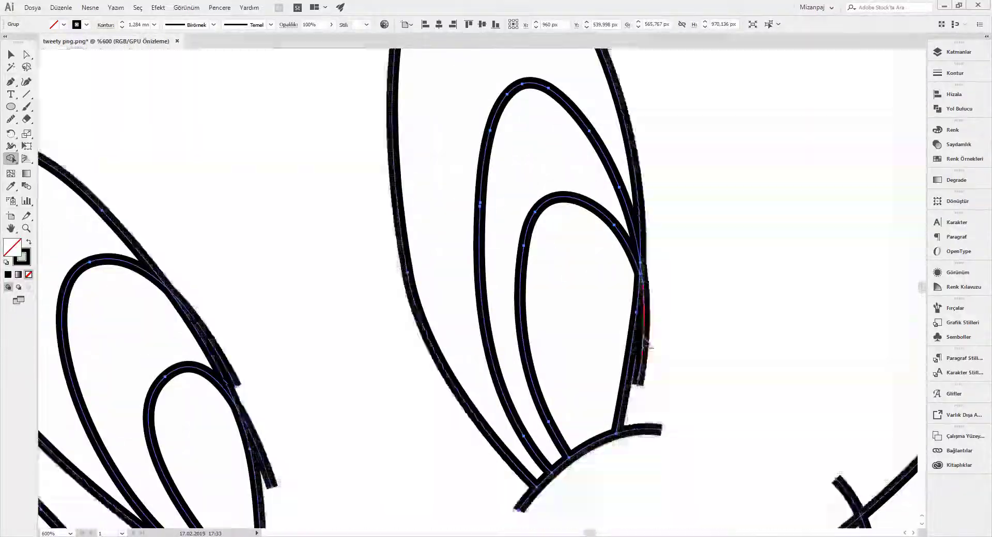
{"action": "scroll", "coordinate": [653, 277], "scroll_direction": "up", "scroll_amount": 10}
{"action": "scroll", "coordinate": [650, 277], "scroll_direction": "down", "scroll_amount": 5}
{"action": "scroll", "coordinate": [651, 374], "scroll_direction": "up", "scroll_amount": 4}
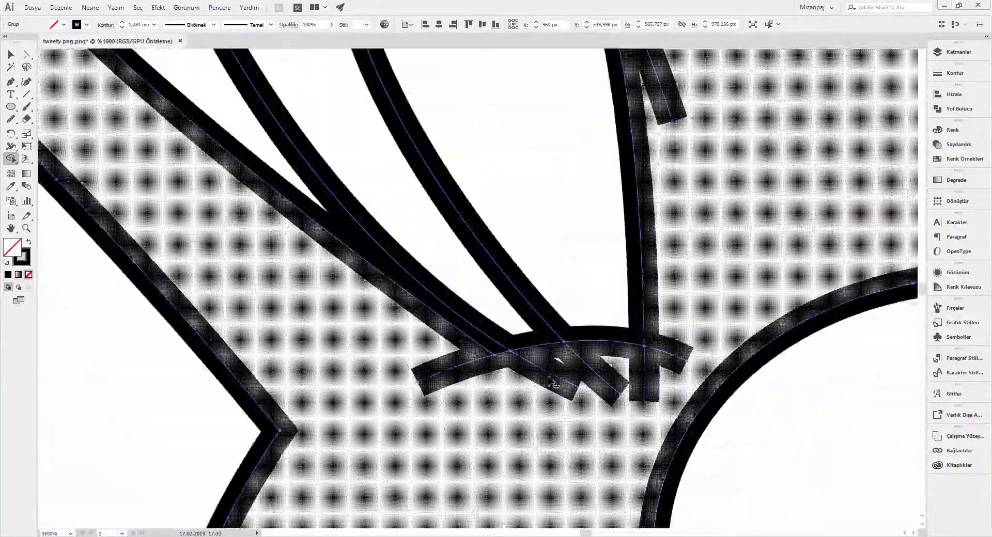
{"action": "scroll", "coordinate": [650, 374], "scroll_direction": "down", "scroll_amount": 3}
{"action": "scroll", "coordinate": [632, 226], "scroll_direction": "up", "scroll_amount": 2}
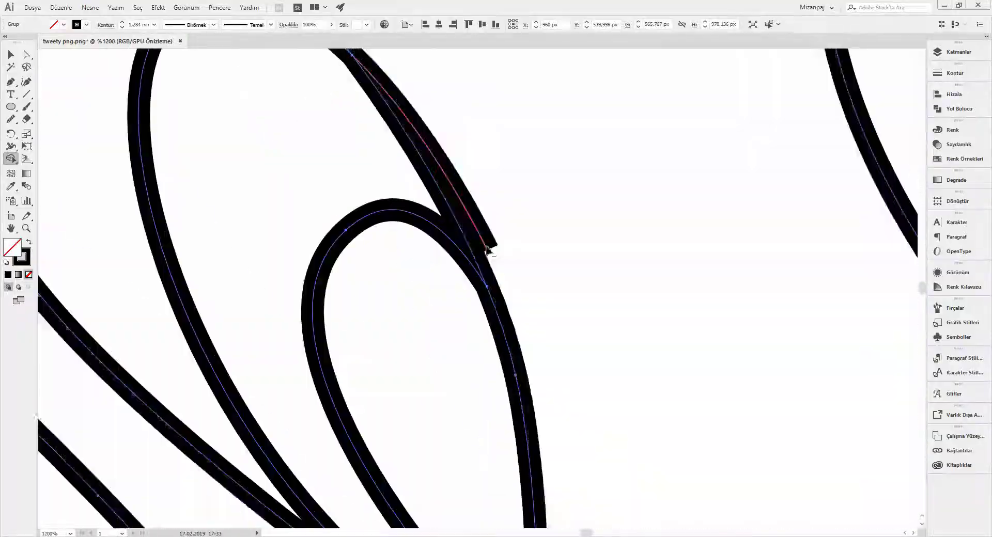
{"action": "scroll", "coordinate": [594, 284], "scroll_direction": "down", "scroll_amount": 3}
{"action": "scroll", "coordinate": [573, 343], "scroll_direction": "up", "scroll_amount": 2}
{"action": "scroll", "coordinate": [573, 343], "scroll_direction": "down", "scroll_amount": 3}
{"action": "scroll", "coordinate": [556, 394], "scroll_direction": "up", "scroll_amount": 3}
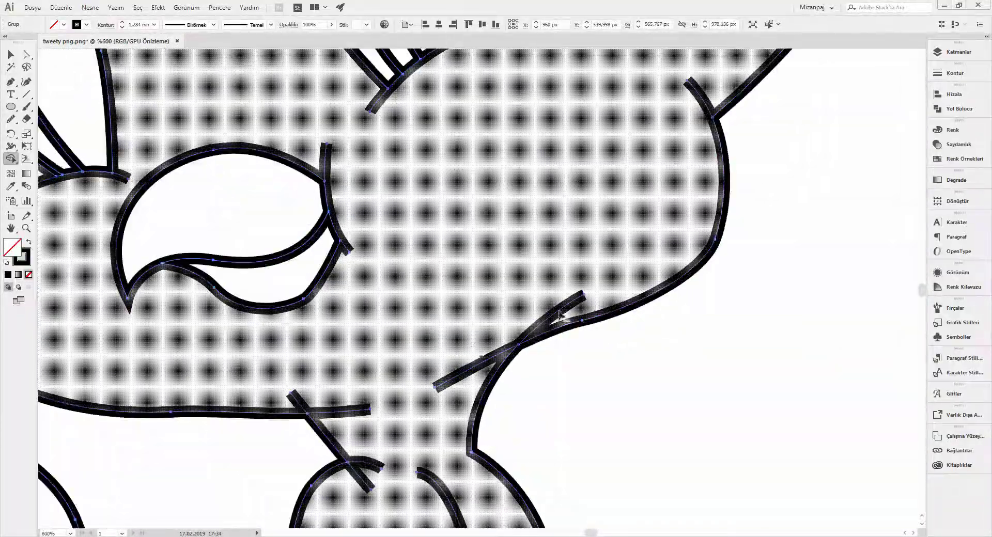
{"action": "scroll", "coordinate": [554, 317], "scroll_direction": "down", "scroll_amount": 3}
{"action": "scroll", "coordinate": [556, 394], "scroll_direction": "up", "scroll_amount": 3}
{"action": "scroll", "coordinate": [530, 380], "scroll_direction": "down", "scroll_amount": 4}
{"action": "scroll", "coordinate": [565, 231], "scroll_direction": "up", "scroll_amount": 1}
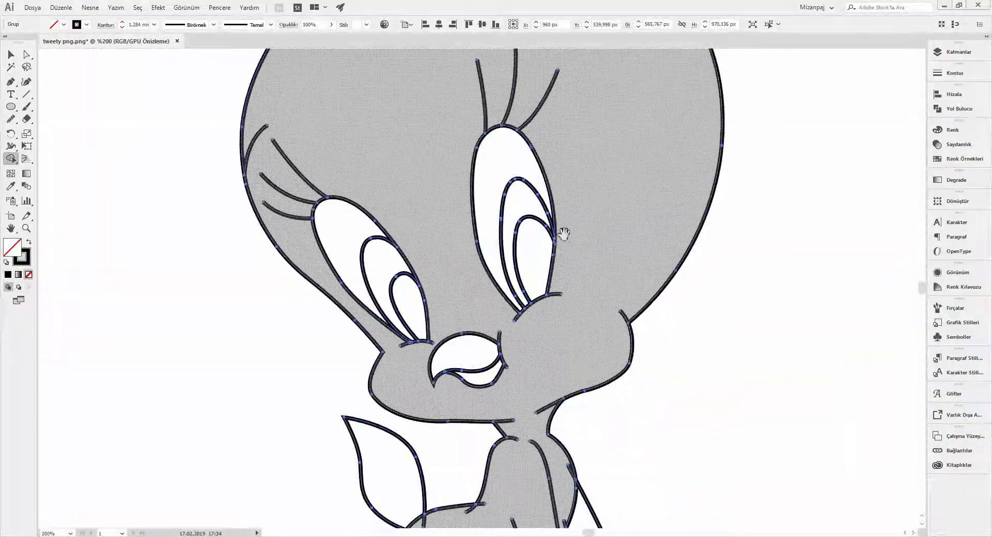
{"action": "scroll", "coordinate": [564, 230], "scroll_direction": "up", "scroll_amount": 1}
{"action": "scroll", "coordinate": [556, 325], "scroll_direction": "up", "scroll_amount": 1}
{"action": "scroll", "coordinate": [555, 324], "scroll_direction": "down", "scroll_amount": 2}
{"action": "scroll", "coordinate": [543, 310], "scroll_direction": "up", "scroll_amount": 3}
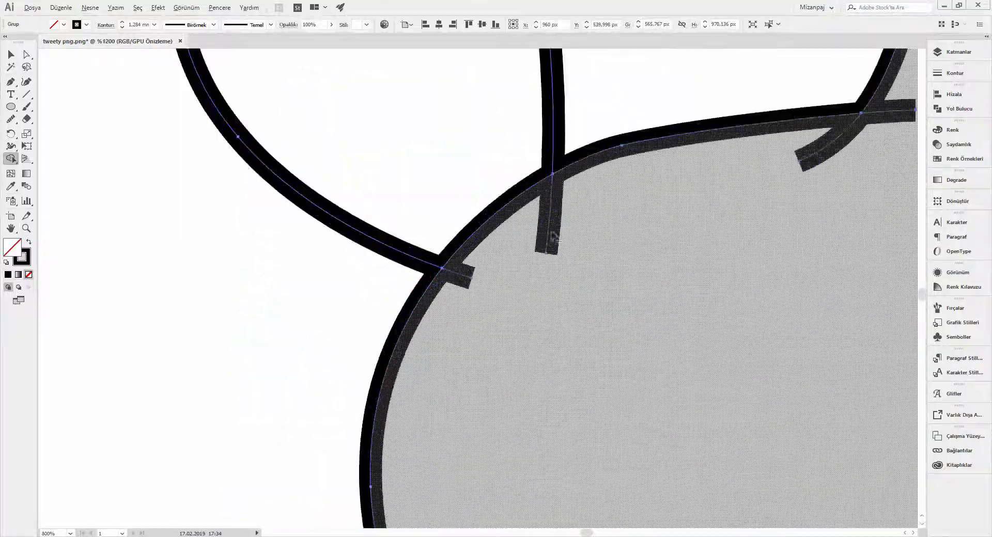
{"action": "scroll", "coordinate": [519, 281], "scroll_direction": "down", "scroll_amount": 3}
{"action": "scroll", "coordinate": [626, 236], "scroll_direction": "up", "scroll_amount": 1}
{"action": "scroll", "coordinate": [625, 237], "scroll_direction": "up", "scroll_amount": 2}
{"action": "scroll", "coordinate": [582, 281], "scroll_direction": "down", "scroll_amount": 3}
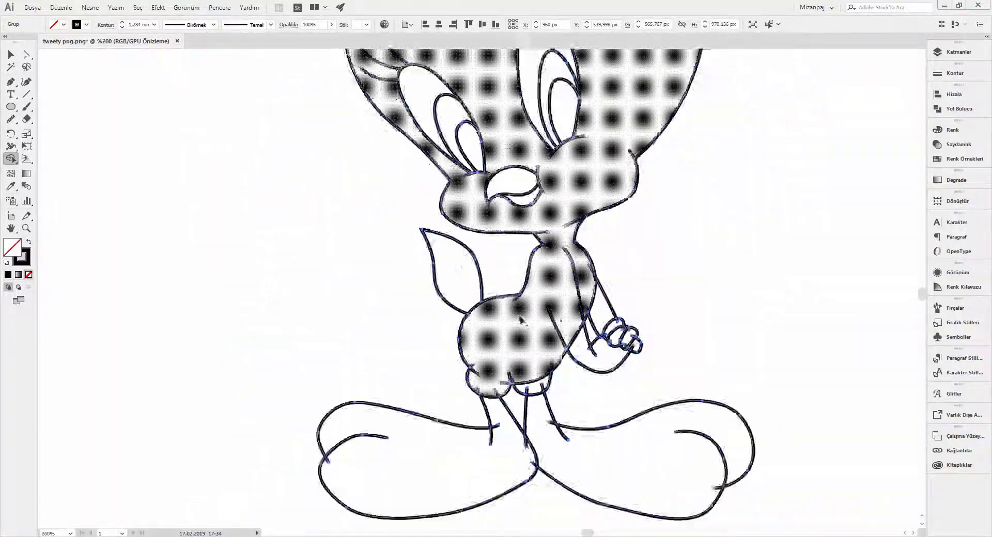
{"action": "scroll", "coordinate": [520, 321], "scroll_direction": "up", "scroll_amount": 3}
{"action": "scroll", "coordinate": [538, 339], "scroll_direction": "up", "scroll_amount": 1}
{"action": "scroll", "coordinate": [611, 292], "scroll_direction": "down", "scroll_amount": 2}
{"action": "scroll", "coordinate": [484, 357], "scroll_direction": "down", "scroll_amount": 2}
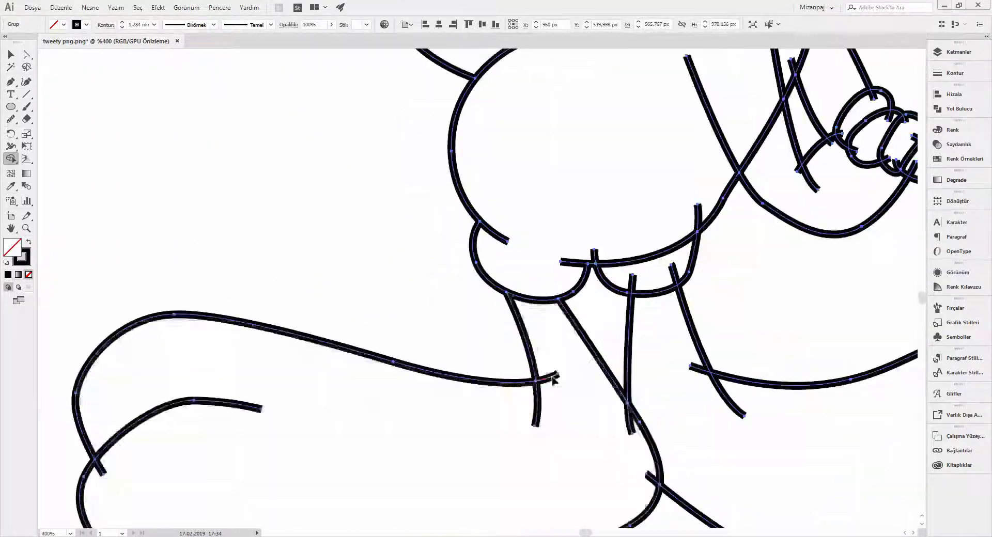
{"action": "scroll", "coordinate": [553, 380], "scroll_direction": "up", "scroll_amount": 3}
{"action": "scroll", "coordinate": [467, 298], "scroll_direction": "down", "scroll_amount": 2}
{"action": "scroll", "coordinate": [467, 298], "scroll_direction": "down", "scroll_amount": 3}
{"action": "scroll", "coordinate": [261, 317], "scroll_direction": "up", "scroll_amount": 3}
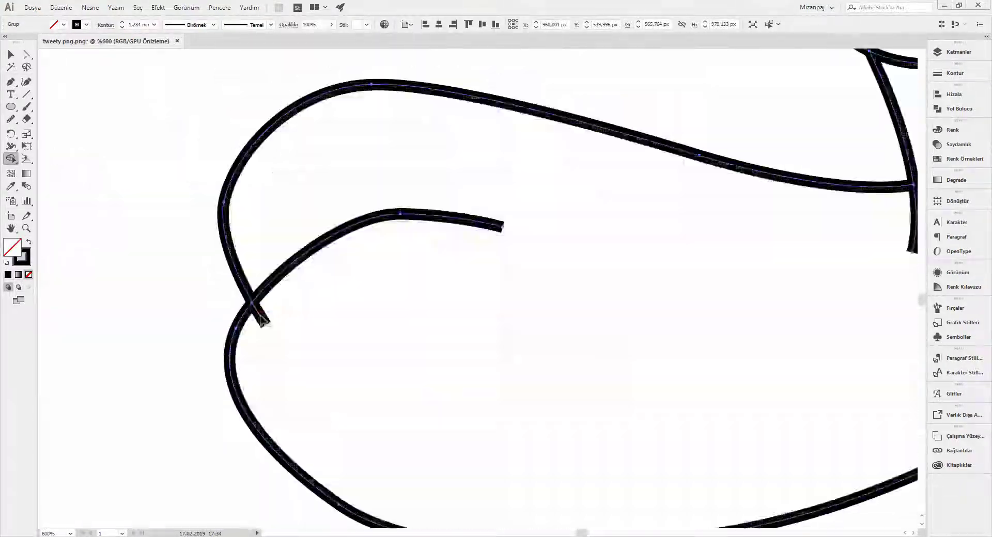
{"action": "scroll", "coordinate": [599, 306], "scroll_direction": "down", "scroll_amount": 2}
{"action": "scroll", "coordinate": [369, 215], "scroll_direction": "down", "scroll_amount": 1}
{"action": "scroll", "coordinate": [368, 214], "scroll_direction": "up", "scroll_amount": 3}
{"action": "scroll", "coordinate": [598, 181], "scroll_direction": "down", "scroll_amount": 3}
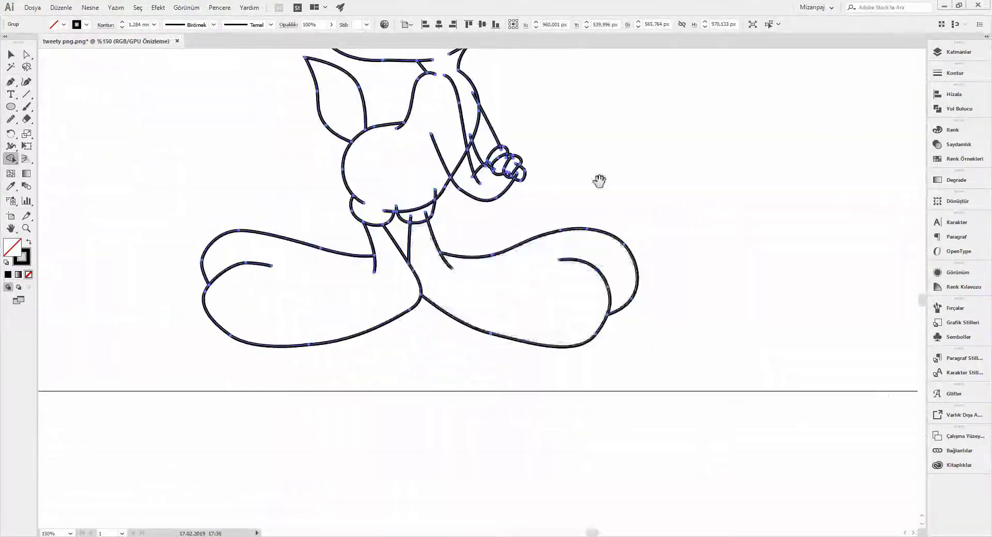
{"action": "scroll", "coordinate": [598, 182], "scroll_direction": "up", "scroll_amount": 3}
{"action": "scroll", "coordinate": [505, 321], "scroll_direction": "down", "scroll_amount": 2}
{"action": "scroll", "coordinate": [410, 350], "scroll_direction": "down", "scroll_amount": 2}
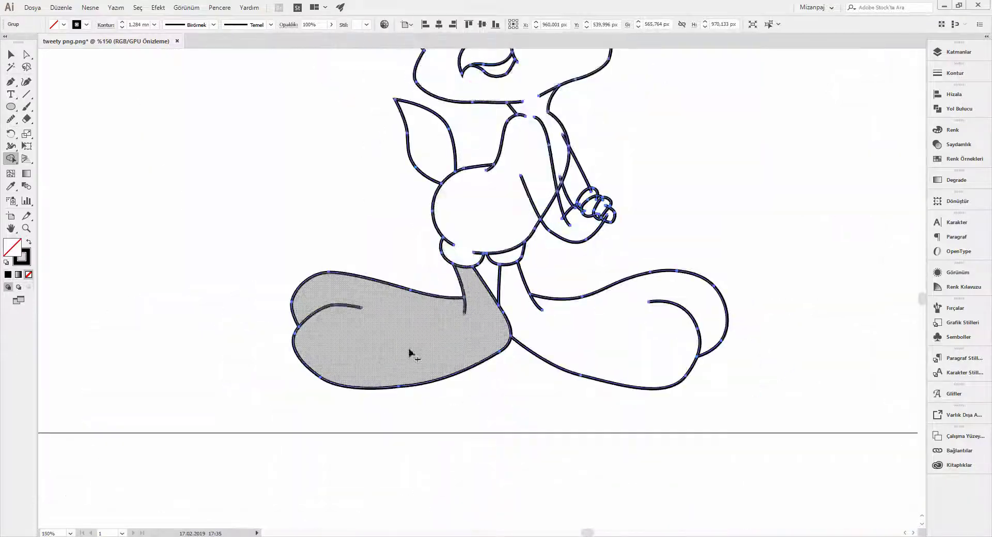
{"action": "scroll", "coordinate": [410, 350], "scroll_direction": "down", "scroll_amount": 1}
{"action": "scroll", "coordinate": [569, 350], "scroll_direction": "up", "scroll_amount": 3}
{"action": "scroll", "coordinate": [568, 351], "scroll_direction": "up", "scroll_amount": 2}
{"action": "scroll", "coordinate": [487, 339], "scroll_direction": "up", "scroll_amount": 2}
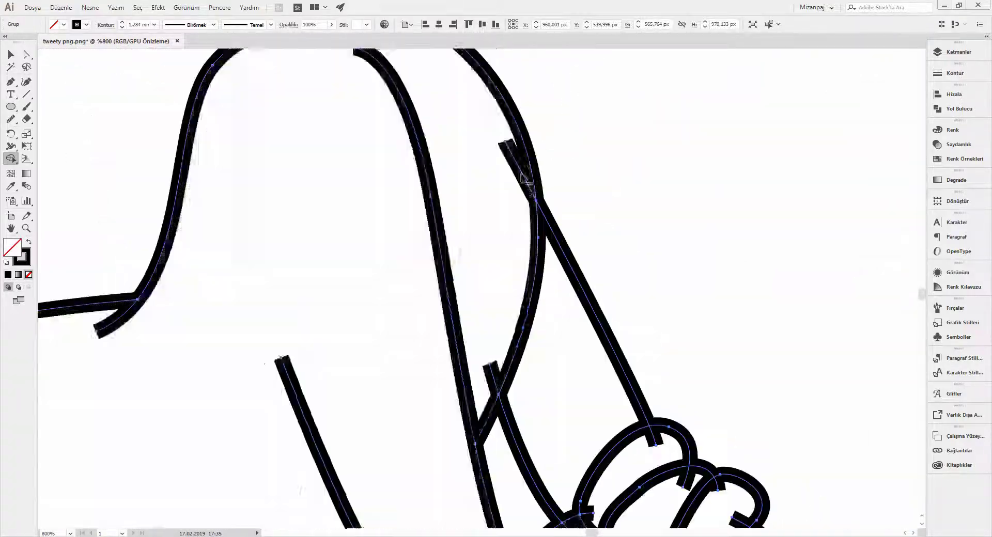
{"action": "scroll", "coordinate": [517, 408], "scroll_direction": "down", "scroll_amount": 4}
{"action": "scroll", "coordinate": [623, 416], "scroll_direction": "up", "scroll_amount": 3}
{"action": "scroll", "coordinate": [623, 416], "scroll_direction": "up", "scroll_amount": 4}
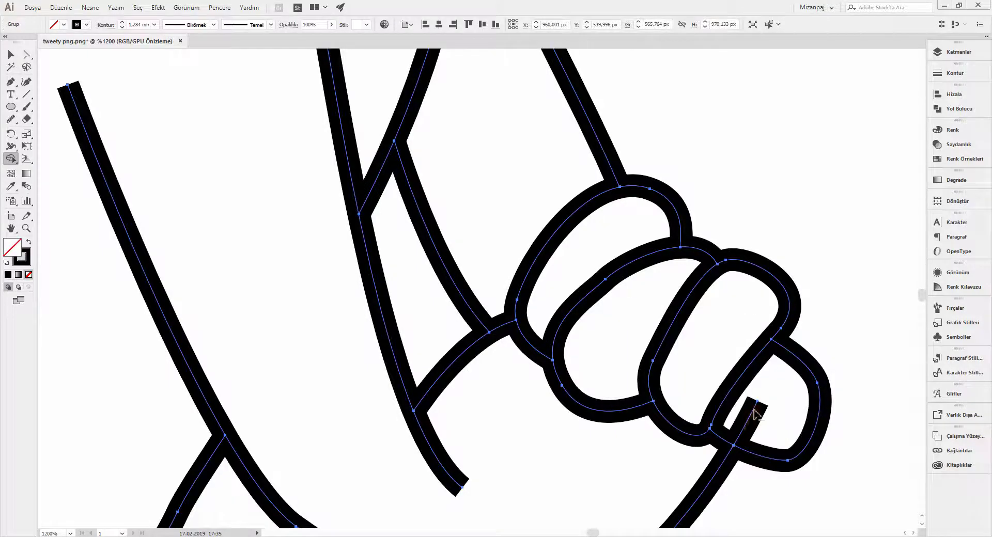
{"action": "scroll", "coordinate": [723, 403], "scroll_direction": "down", "scroll_amount": 4}
{"action": "scroll", "coordinate": [581, 254], "scroll_direction": "up", "scroll_amount": 3}
{"action": "scroll", "coordinate": [581, 254], "scroll_direction": "down", "scroll_amount": 5}
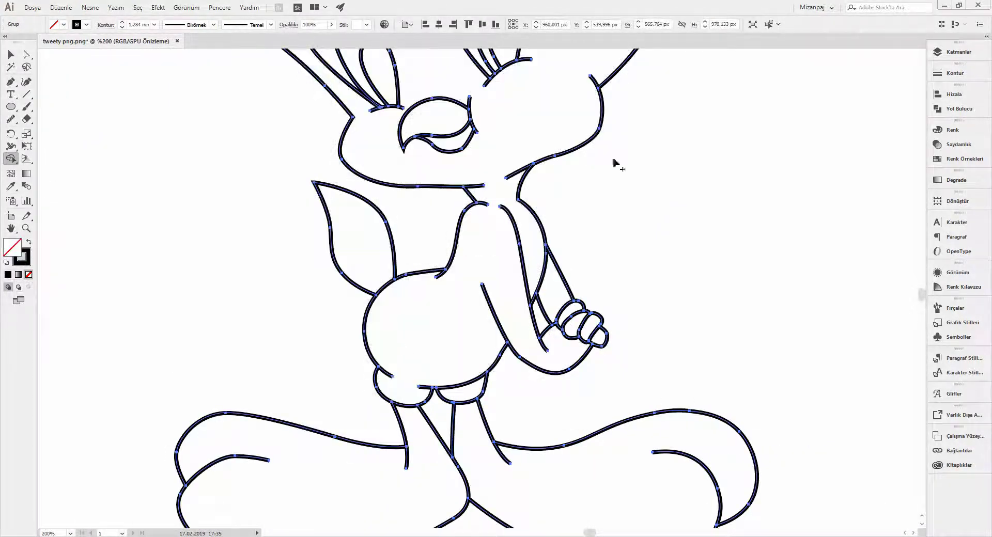
{"action": "scroll", "coordinate": [615, 162], "scroll_direction": "down", "scroll_amount": 3}
{"action": "scroll", "coordinate": [600, 483], "scroll_direction": "up", "scroll_amount": 2}
{"action": "scroll", "coordinate": [600, 483], "scroll_direction": "down", "scroll_amount": 2}
{"action": "scroll", "coordinate": [532, 347], "scroll_direction": "up", "scroll_amount": 4}
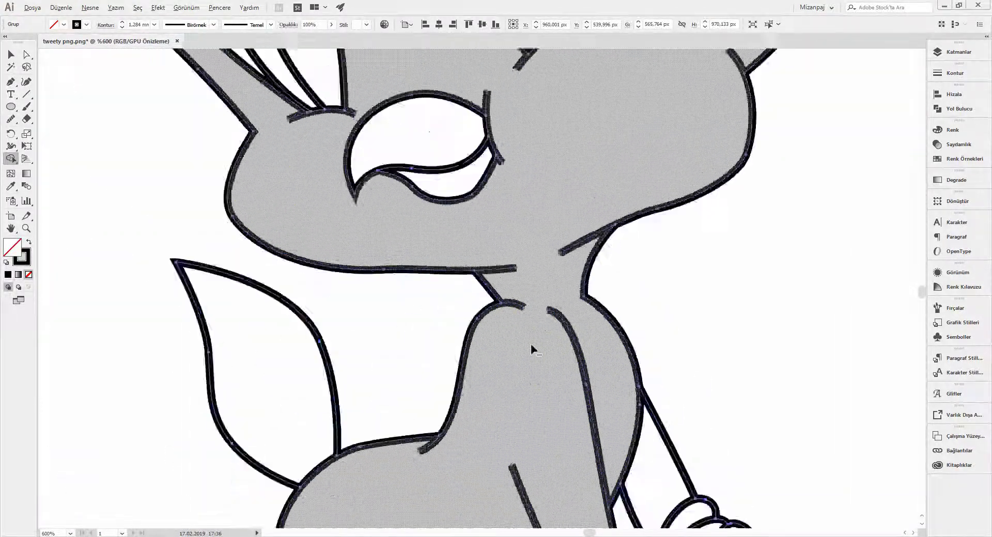
{"action": "scroll", "coordinate": [500, 360], "scroll_direction": "down", "scroll_amount": 3}
Step: Set the fill to bright yellow (FFFF03) and Live Paint Tweety's head and body
{"action": "left_click", "coordinate": [940, 131]}
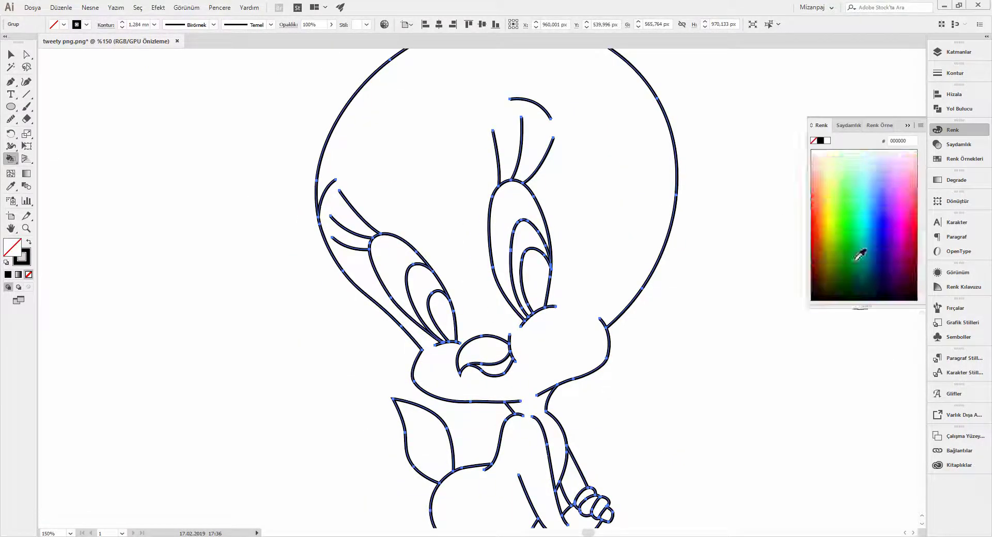
{"action": "left_click", "coordinate": [822, 219]}
{"action": "double_click", "coordinate": [12, 247]}
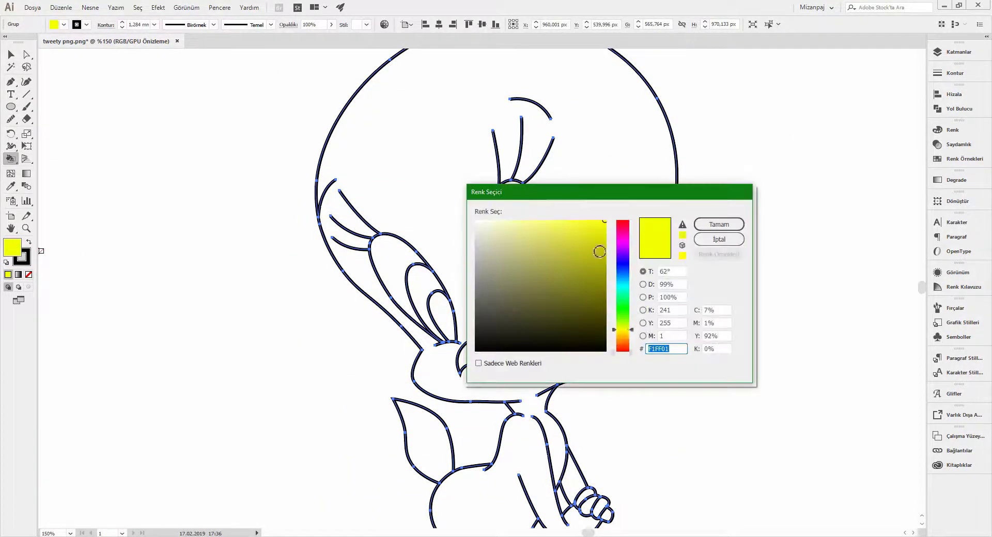
{"action": "left_click", "coordinate": [718, 225]}
{"action": "left_click", "coordinate": [500, 317]}
{"action": "scroll", "coordinate": [631, 349], "scroll_direction": "down", "scroll_amount": 3}
{"action": "scroll", "coordinate": [568, 323], "scroll_direction": "up", "scroll_amount": 4}
{"action": "scroll", "coordinate": [567, 320], "scroll_direction": "down", "scroll_amount": 4}
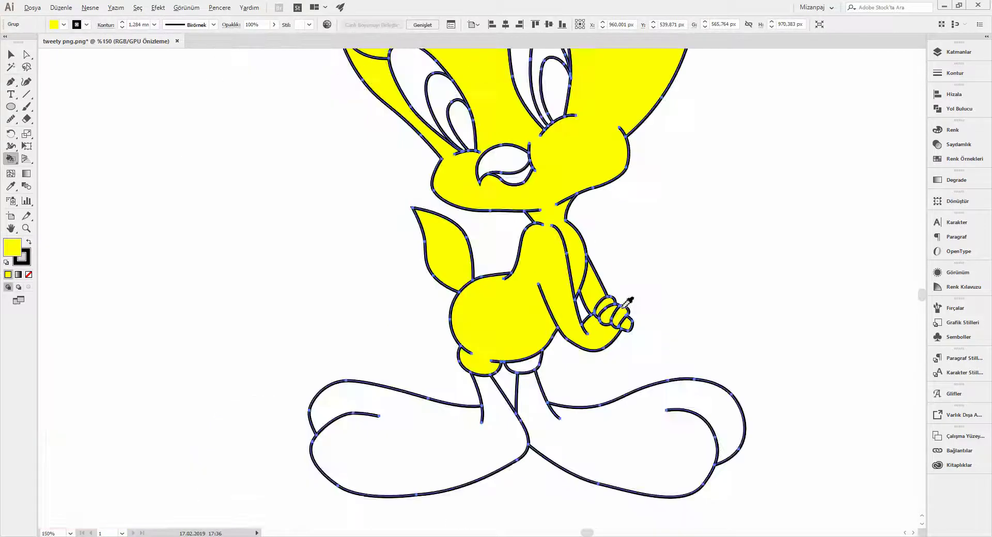
Step: Pick an orange fill and Live Paint Tweety's feet and beak with it
{"action": "scroll", "coordinate": [602, 290], "scroll_direction": "up", "scroll_amount": 3}
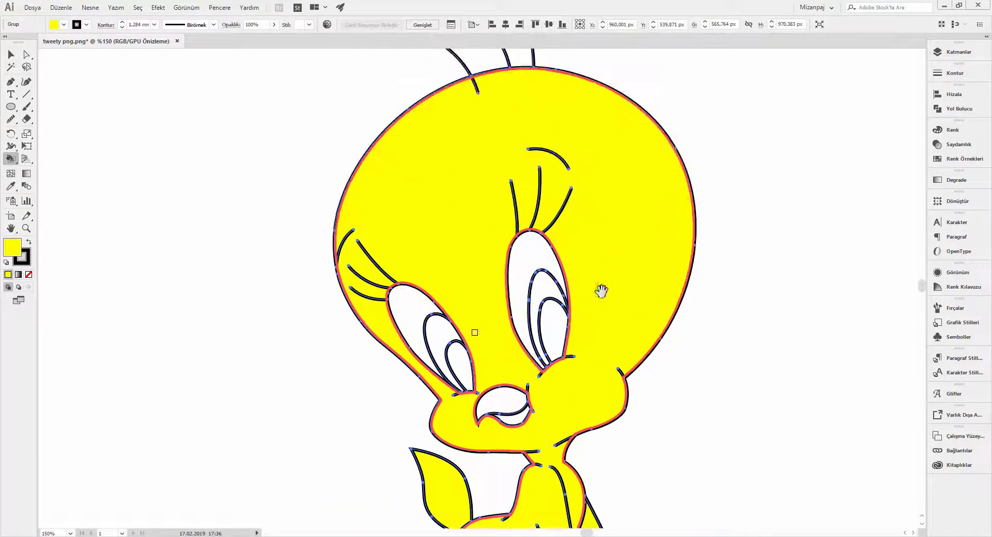
{"action": "scroll", "coordinate": [602, 291], "scroll_direction": "down", "scroll_amount": 5}
{"action": "double_click", "coordinate": [12, 248]}
{"action": "left_click_drag", "start_coordinate": [625, 331], "coordinate": [626, 341]}
{"action": "left_click", "coordinate": [718, 225]}
{"action": "left_click", "coordinate": [376, 480]}
{"action": "left_click", "coordinate": [473, 199]}
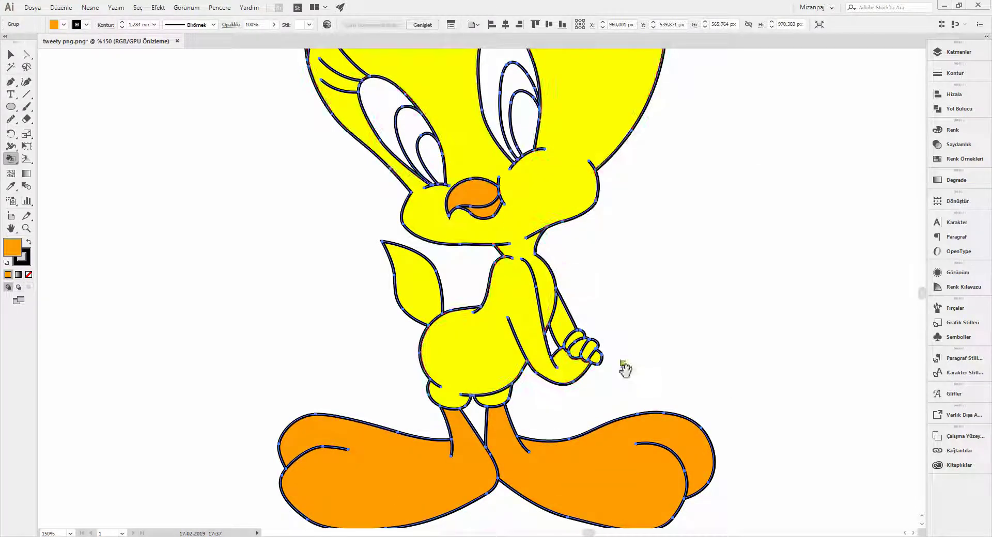
Step: Change the fill to blue and paint both pupils
{"action": "scroll", "coordinate": [620, 365], "scroll_direction": "up", "scroll_amount": 3}
{"action": "double_click", "coordinate": [12, 248]}
{"action": "left_click_drag", "start_coordinate": [713, 332], "coordinate": [721, 266]}
{"action": "left_click", "coordinate": [810, 217]}
{"action": "left_click", "coordinate": [533, 263]}
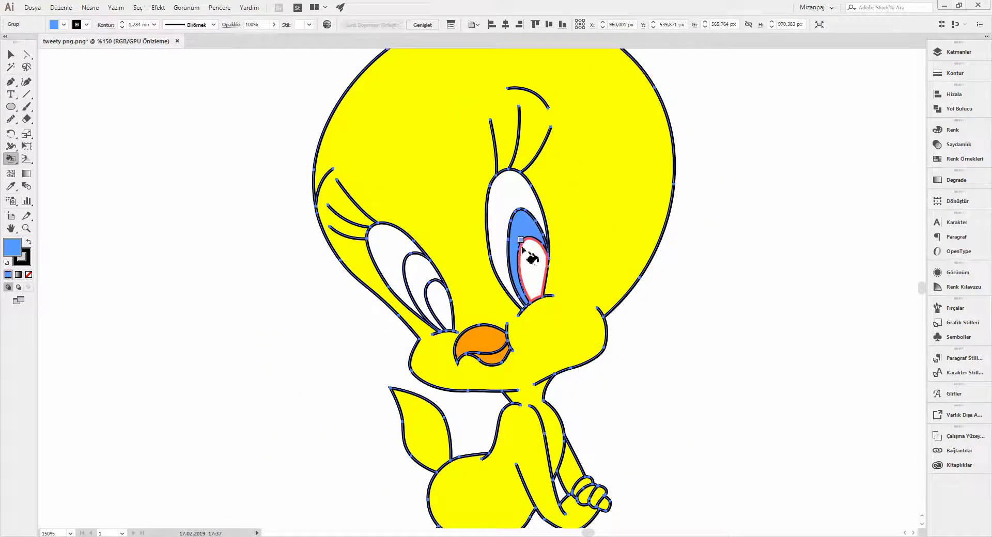
{"action": "left_click", "coordinate": [439, 305]}
Step: Choose a lighter cyan-blue fill and paint both irises
{"action": "double_click", "coordinate": [12, 247]}
{"action": "left_click_drag", "start_coordinate": [711, 271], "coordinate": [711, 258]}
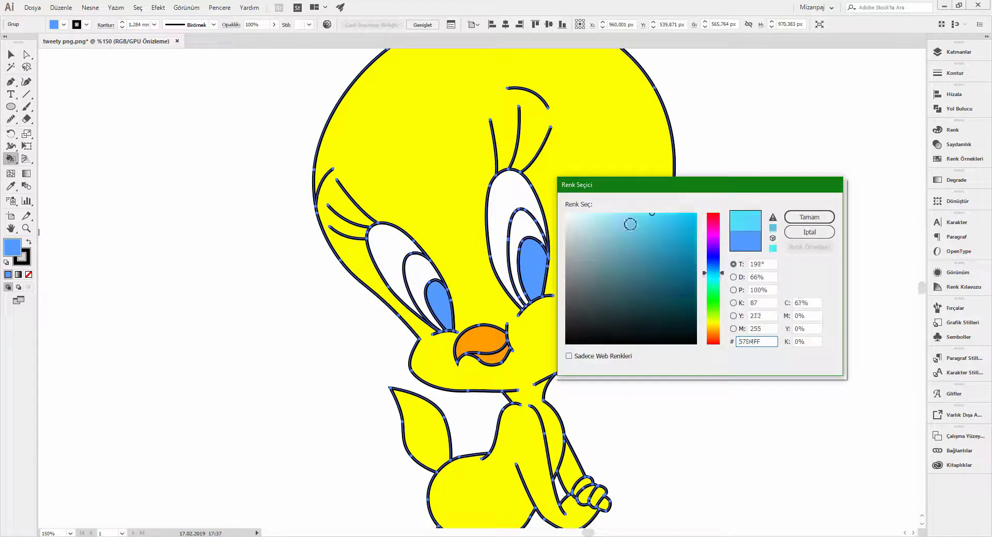
{"action": "left_click_drag", "start_coordinate": [611, 211], "coordinate": [636, 220]}
{"action": "left_click", "coordinate": [809, 217]}
{"action": "left_click", "coordinate": [527, 227]}
{"action": "left_click", "coordinate": [436, 260]}
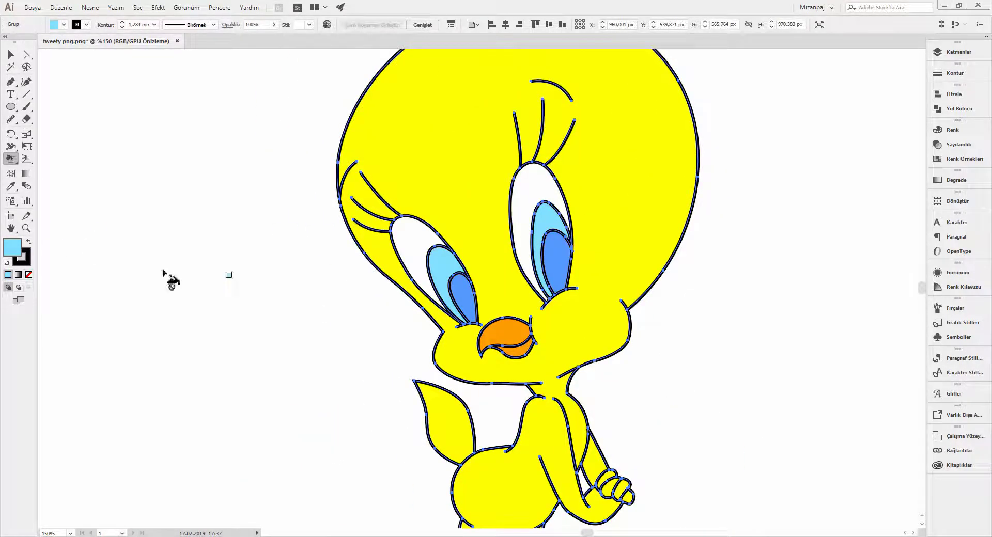
Step: Set white as the fill, then sample the pupil blue and darken it
{"action": "double_click", "coordinate": [13, 248]}
{"action": "left_click", "coordinate": [810, 217]}
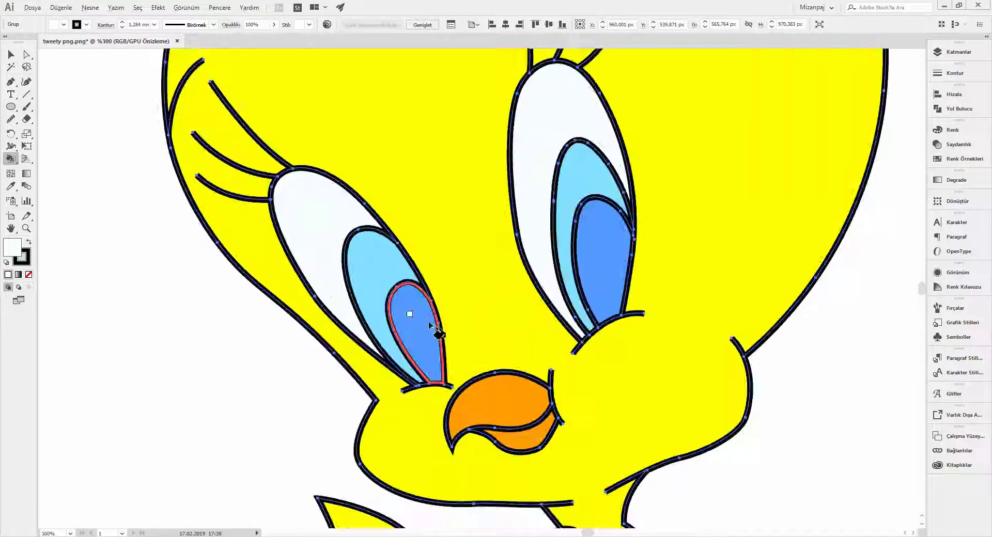
{"action": "left_click", "coordinate": [428, 320], "text": "alt"}
{"action": "double_click", "coordinate": [12, 247]}
{"action": "left_click", "coordinate": [810, 217]}
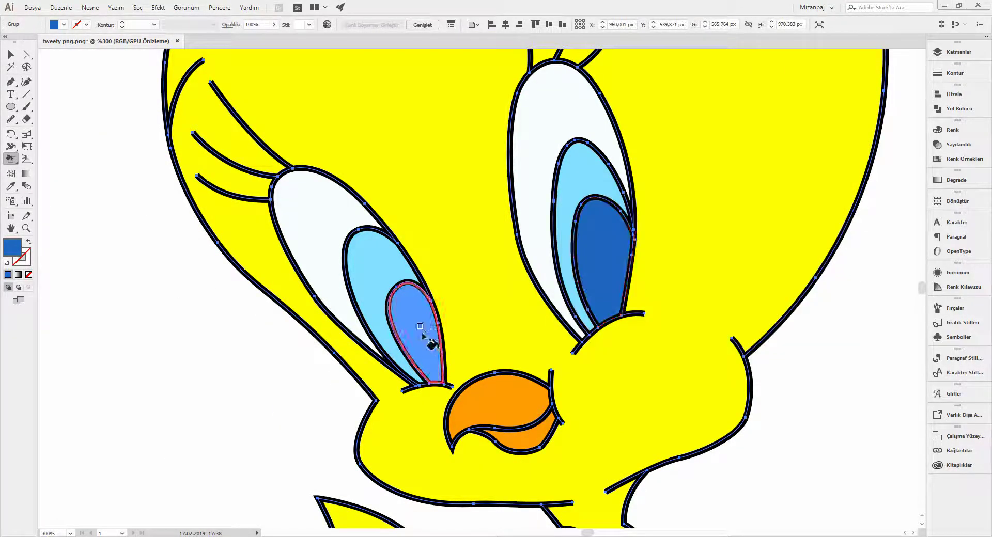
Step: Select the whole Tweety artwork and expand the Live Paint group
{"action": "key", "text": "ctrl+0"}
{"action": "key", "text": "v"}
{"action": "left_click", "coordinate": [554, 257]}
{"action": "left_click", "coordinate": [422, 25]}
Step: Ungroup the expanded Tweety artwork
{"action": "key", "text": "ctrl+plus"}
{"action": "key", "text": "ctrl+plus"}
{"action": "key", "text": "ctrl+plus"}
{"action": "right_click", "coordinate": [619, 279]}
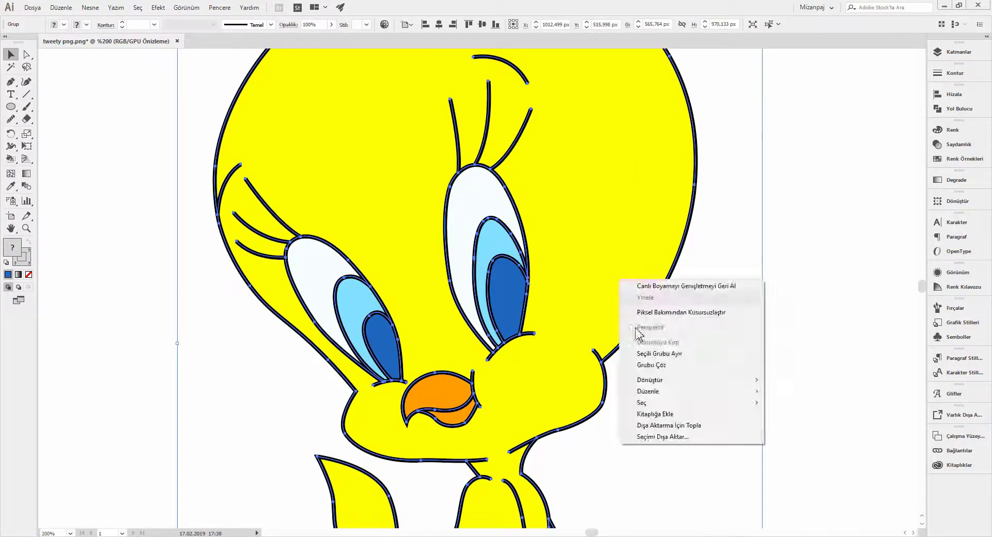
{"action": "left_click", "coordinate": [667, 383]}
{"action": "right_click", "coordinate": [593, 305]}
Step: Give the first hair strand on Tweety's head a tapered width profile
{"action": "scroll", "coordinate": [569, 284], "scroll_direction": "up", "scroll_amount": 3}
{"action": "scroll", "coordinate": [569, 285], "scroll_direction": "left", "scroll_amount": 2}
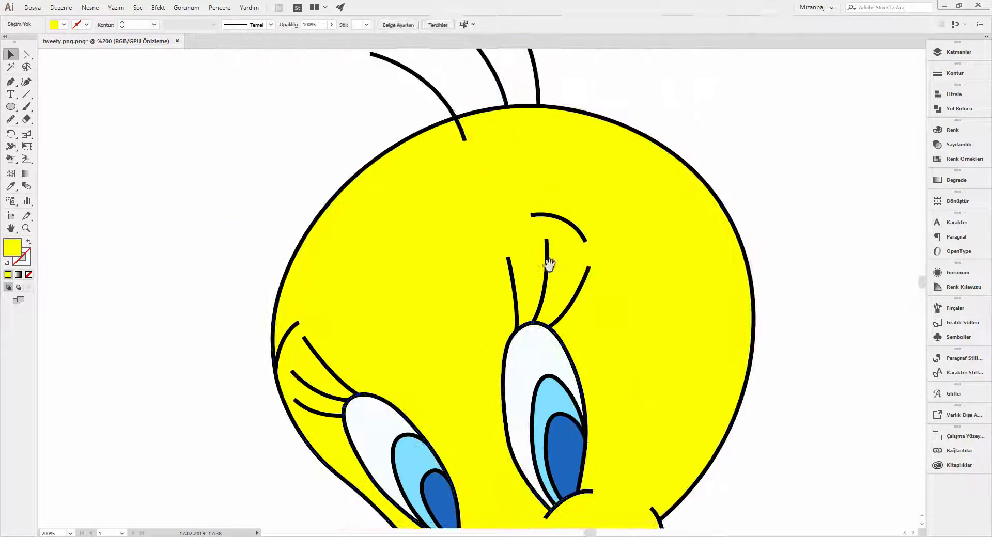
{"action": "scroll", "coordinate": [469, 209], "scroll_direction": "up", "scroll_amount": 3}
{"action": "left_click", "coordinate": [469, 209]}
{"action": "left_click", "coordinate": [212, 25]}
{"action": "left_click", "coordinate": [186, 105]}
{"action": "left_click", "coordinate": [213, 25]}
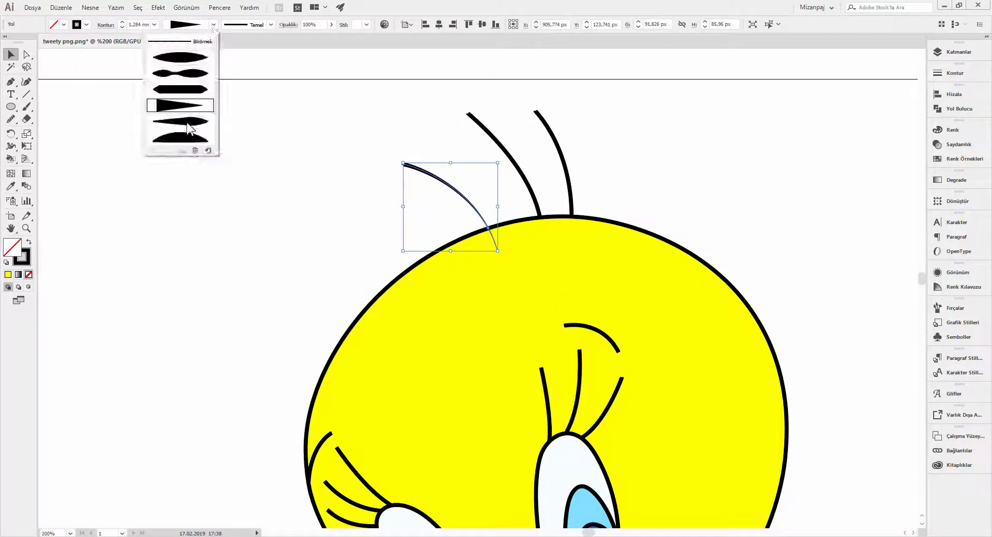
{"action": "left_click", "coordinate": [180, 57]}
{"action": "left_click", "coordinate": [257, 166]}
Step: Apply tapered width profiles to the middle and right hair strands
{"action": "left_click_drag", "start_coordinate": [346, 176], "coordinate": [289, 179]}
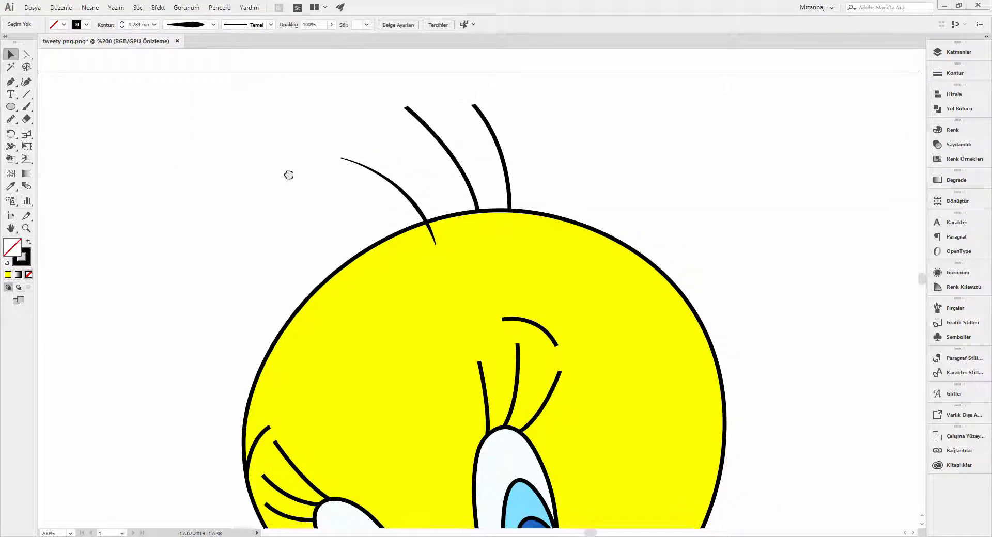
{"action": "left_click", "coordinate": [444, 158]}
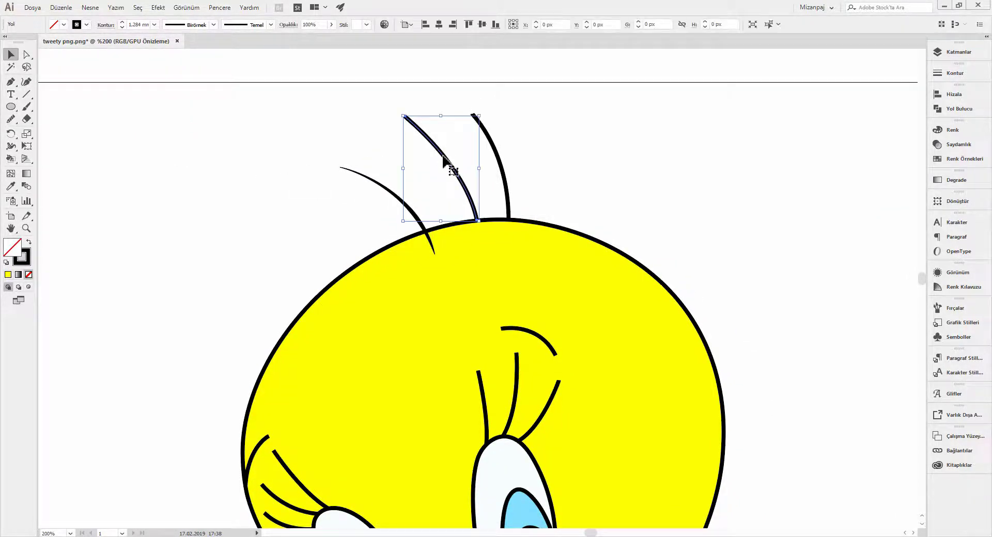
{"action": "left_click", "coordinate": [213, 25]}
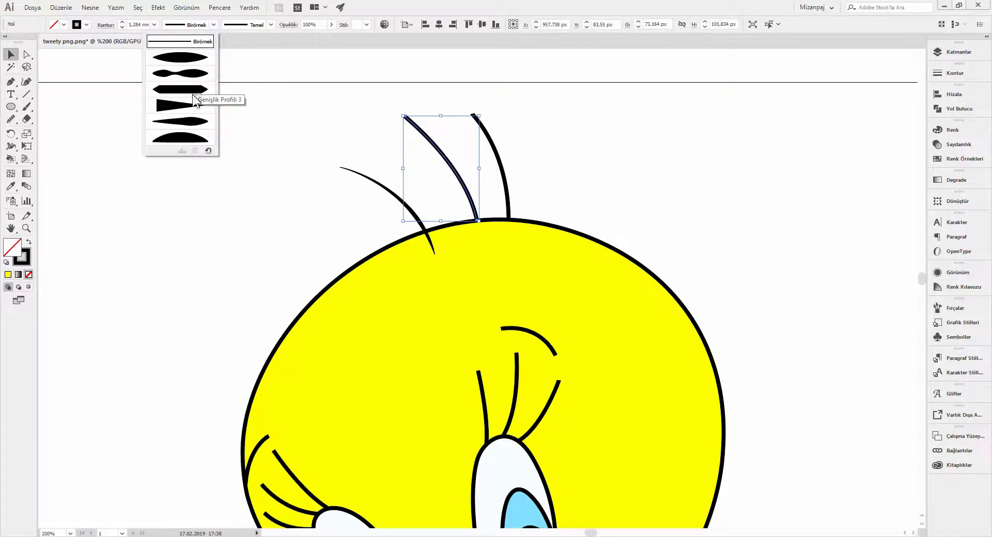
{"action": "left_click", "coordinate": [191, 138]}
{"action": "left_click", "coordinate": [497, 162]}
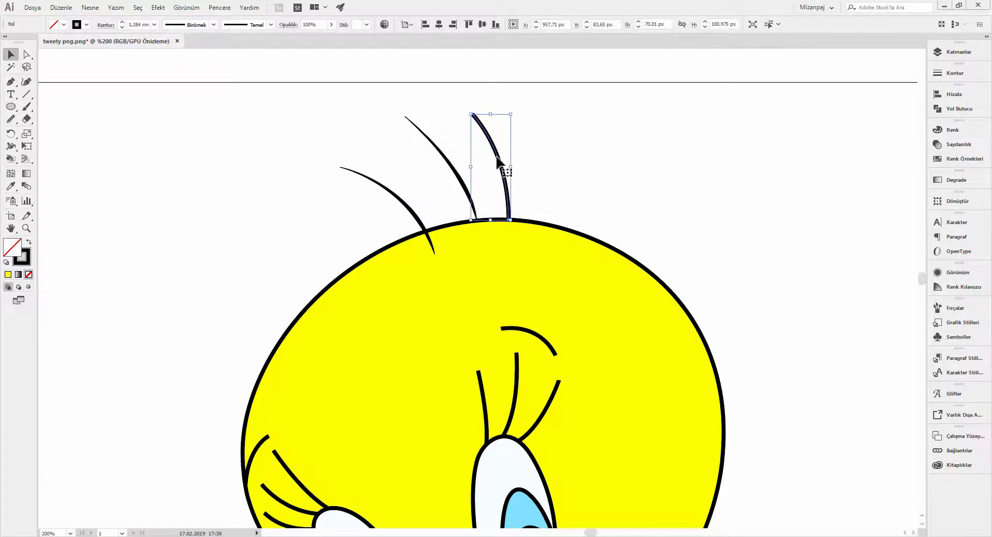
{"action": "left_click", "coordinate": [213, 25]}
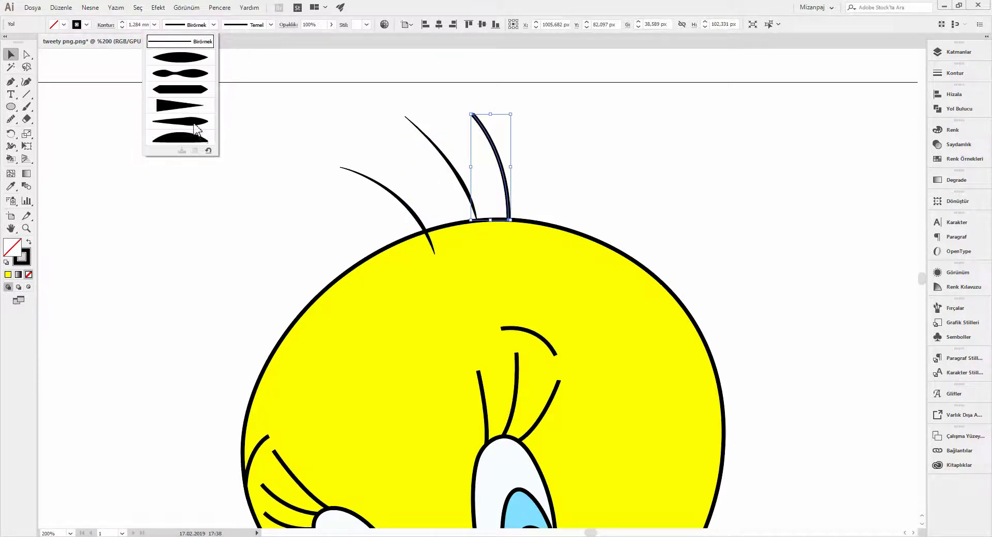
{"action": "left_click", "coordinate": [195, 129]}
{"action": "left_click", "coordinate": [265, 162]}
Step: Give the eyebrow arc above the right eye a tapered stroke width profile
{"action": "scroll", "coordinate": [343, 207], "scroll_direction": "down", "scroll_amount": 2}
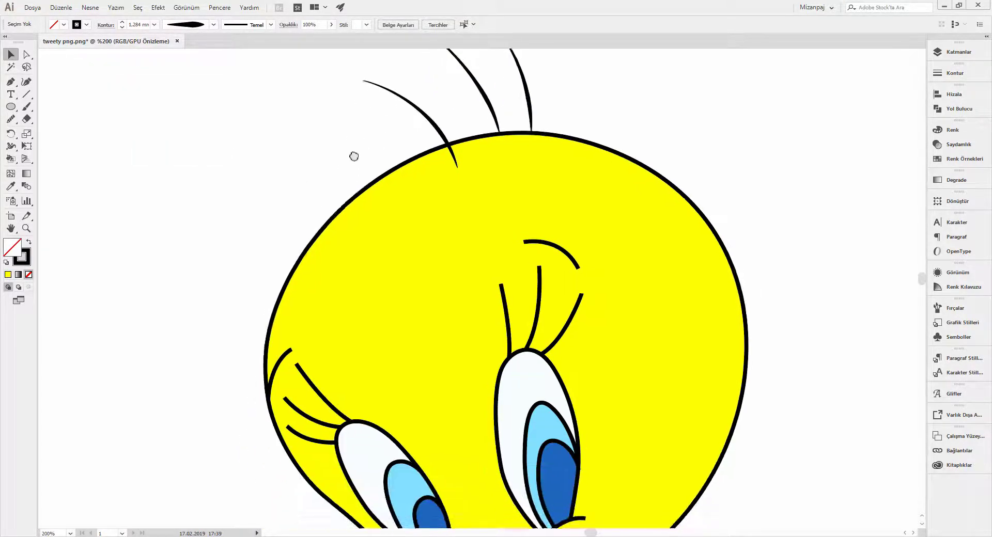
{"action": "scroll", "coordinate": [355, 155], "scroll_direction": "down", "scroll_amount": 5}
{"action": "scroll", "coordinate": [405, 192], "scroll_direction": "down", "scroll_amount": 3}
{"action": "scroll", "coordinate": [355, 177], "scroll_direction": "up", "scroll_amount": 3}
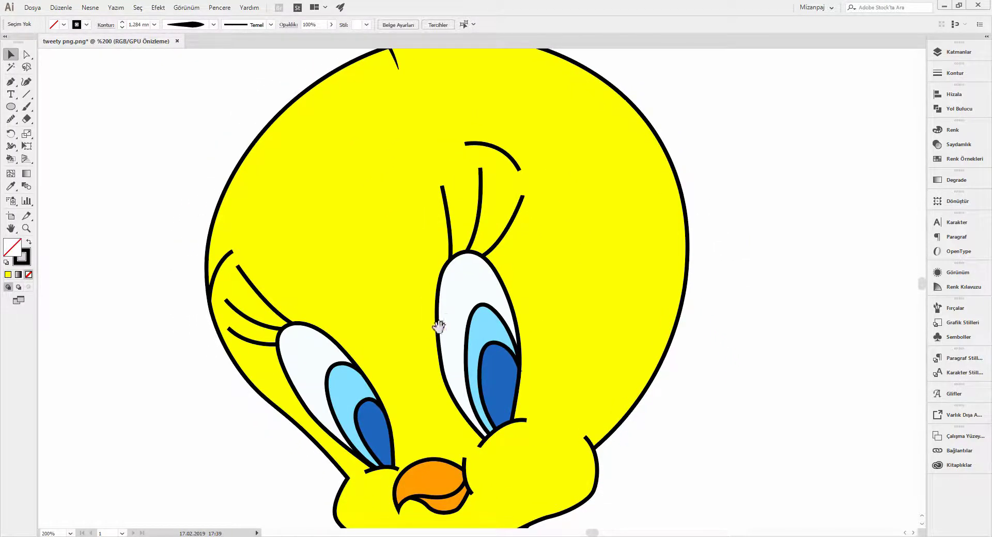
{"action": "scroll", "coordinate": [479, 275], "scroll_direction": "left", "scroll_amount": 3}
{"action": "scroll", "coordinate": [523, 302], "scroll_direction": "up", "scroll_amount": 1}
{"action": "scroll", "coordinate": [450, 381], "scroll_direction": "right", "scroll_amount": 2}
{"action": "scroll", "coordinate": [450, 381], "scroll_direction": "up", "scroll_amount": 1}
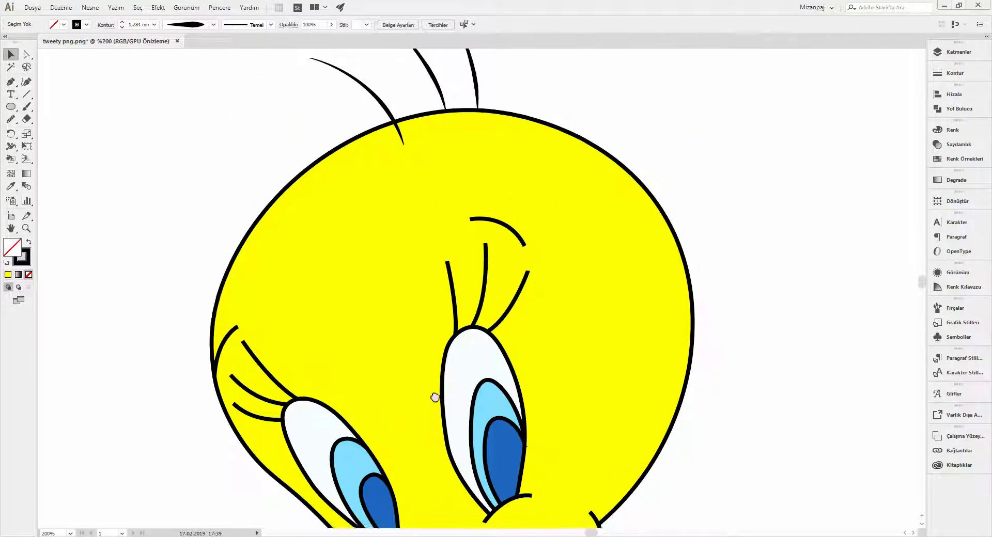
{"action": "left_click", "coordinate": [526, 202]}
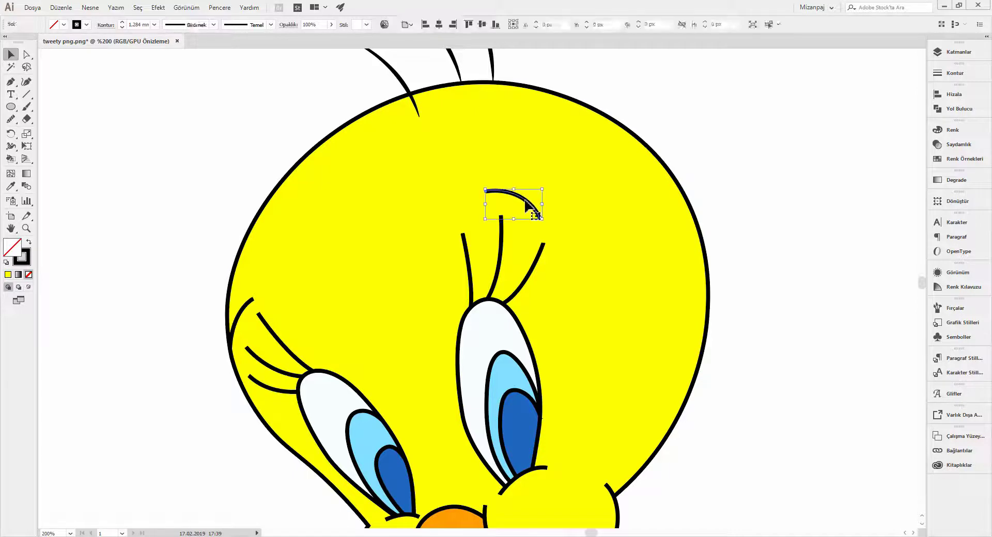
{"action": "left_click", "coordinate": [214, 25]}
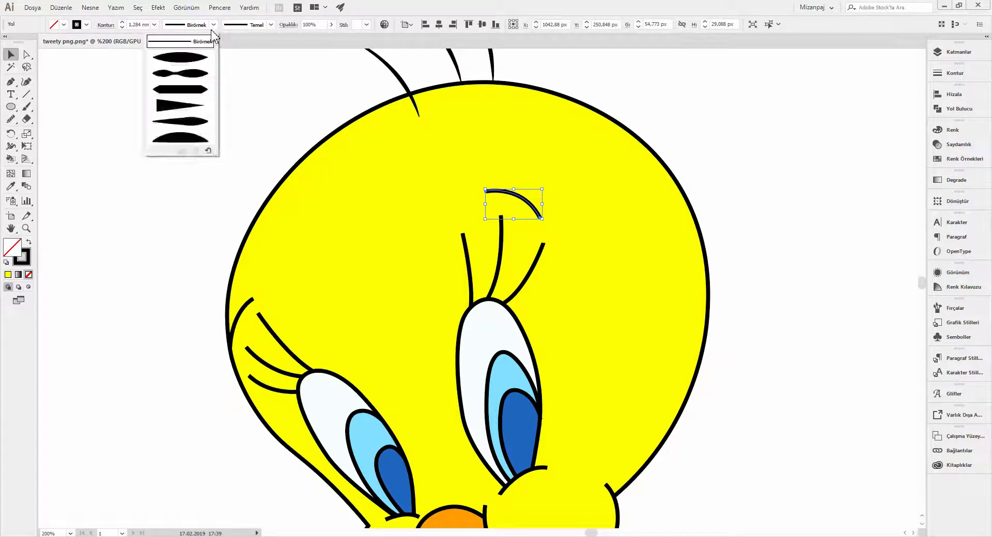
{"action": "left_click", "coordinate": [198, 123]}
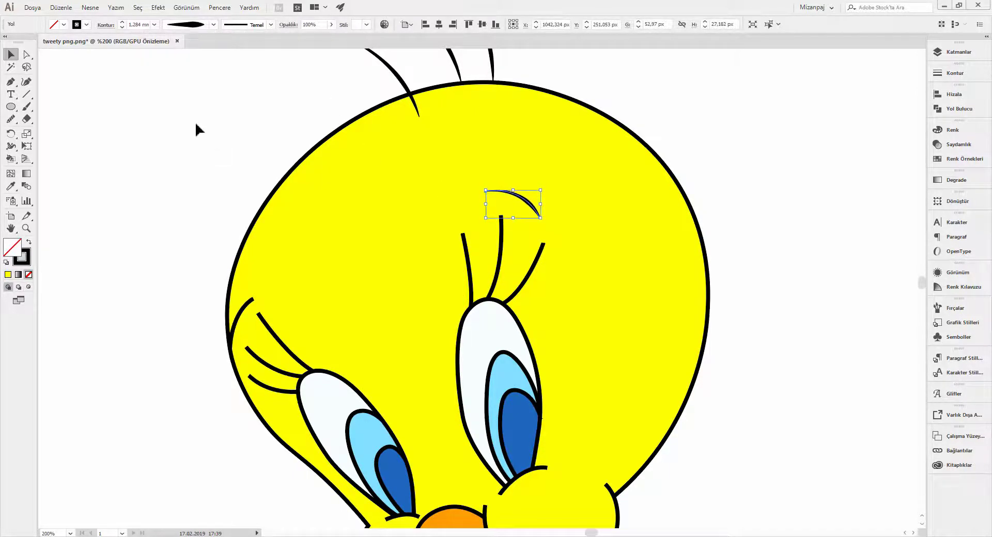
Step: Apply tapered width profiles to the left-edge eyelash and the first eyelash above the right eye
{"action": "left_click", "coordinate": [247, 307]}
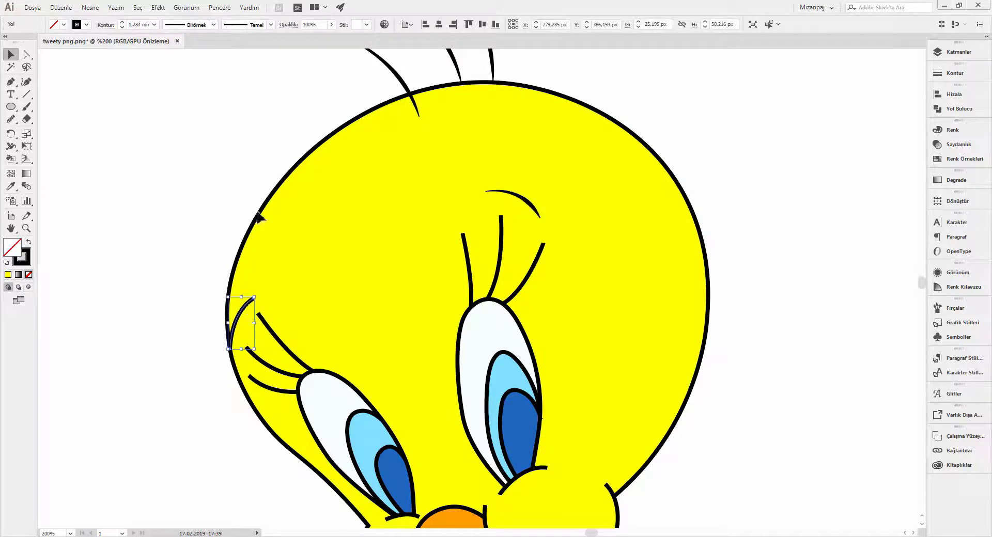
{"action": "left_click", "coordinate": [213, 24]}
{"action": "left_click", "coordinate": [187, 127]}
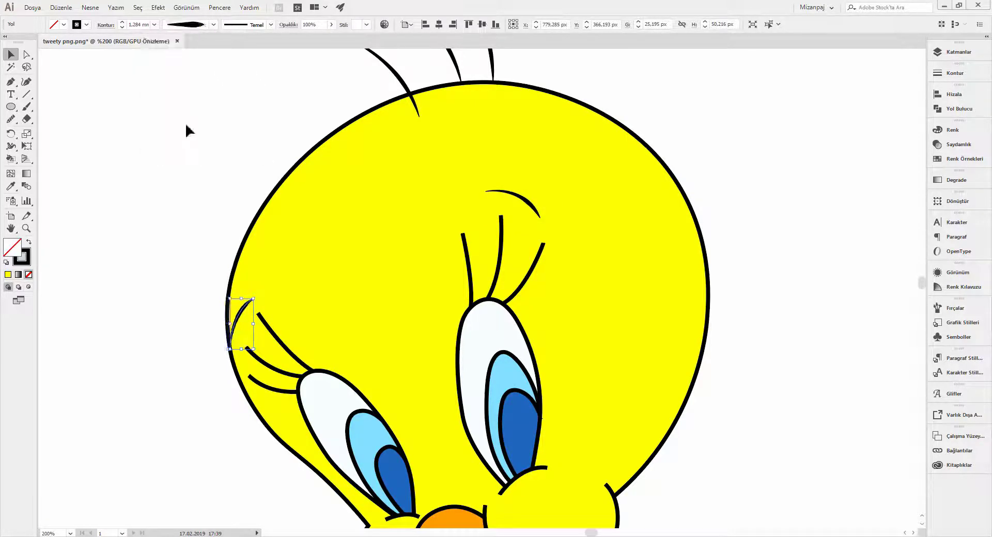
{"action": "left_click", "coordinate": [173, 181]}
{"action": "left_click", "coordinate": [469, 265]}
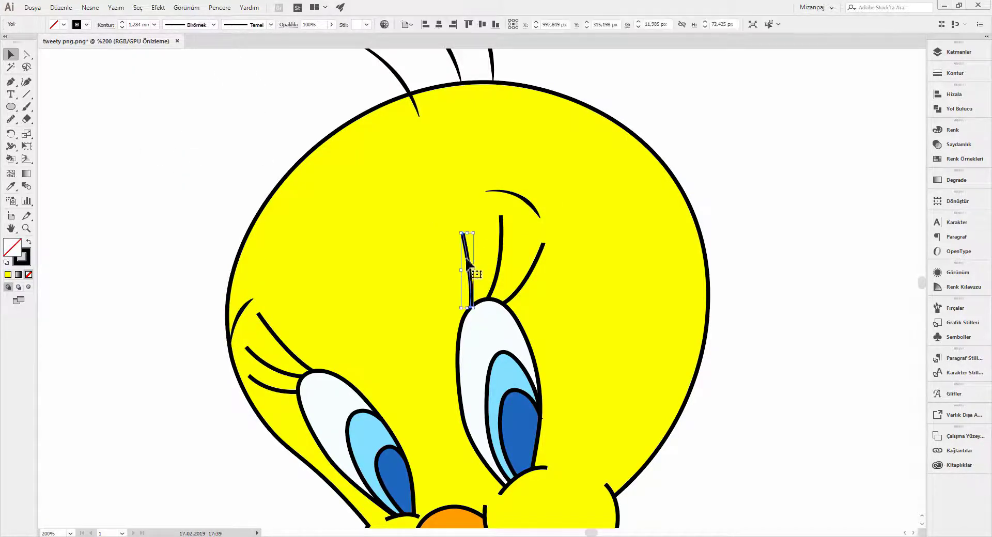
{"action": "left_click", "coordinate": [214, 25]}
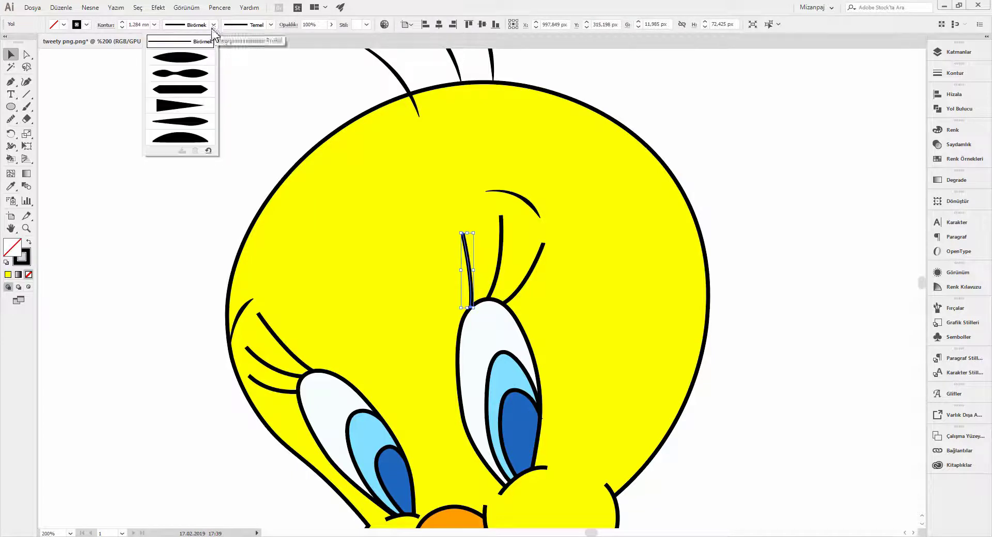
{"action": "left_click", "coordinate": [193, 127]}
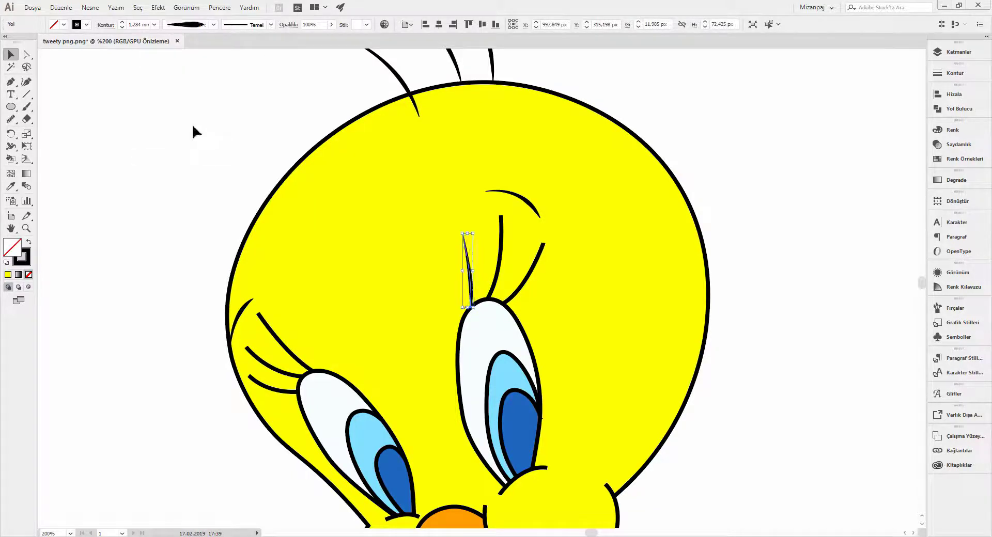
Step: Select the remaining five eyelashes on both eyes together and taper them at once
{"action": "left_click", "coordinate": [502, 243]}
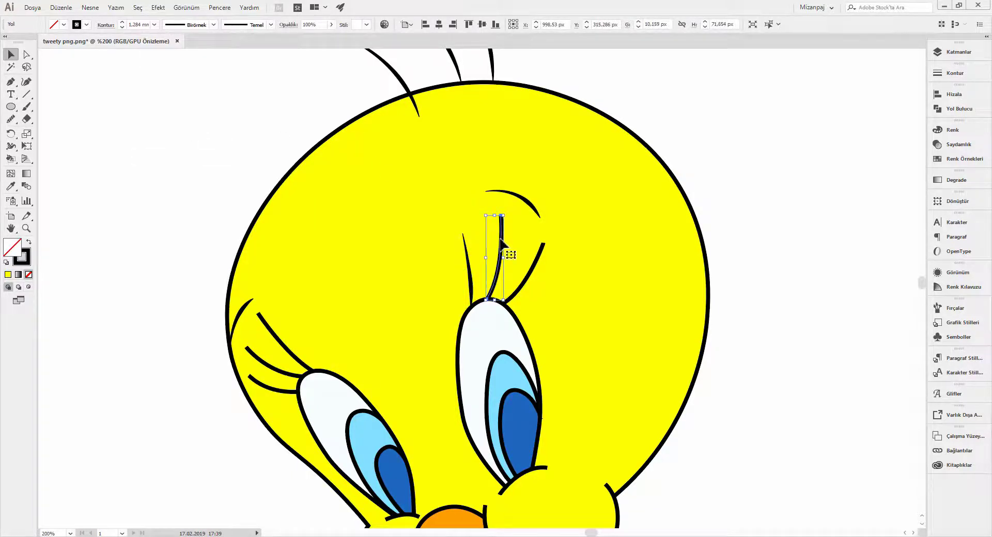
{"action": "left_click", "coordinate": [537, 271], "text": "shift"}
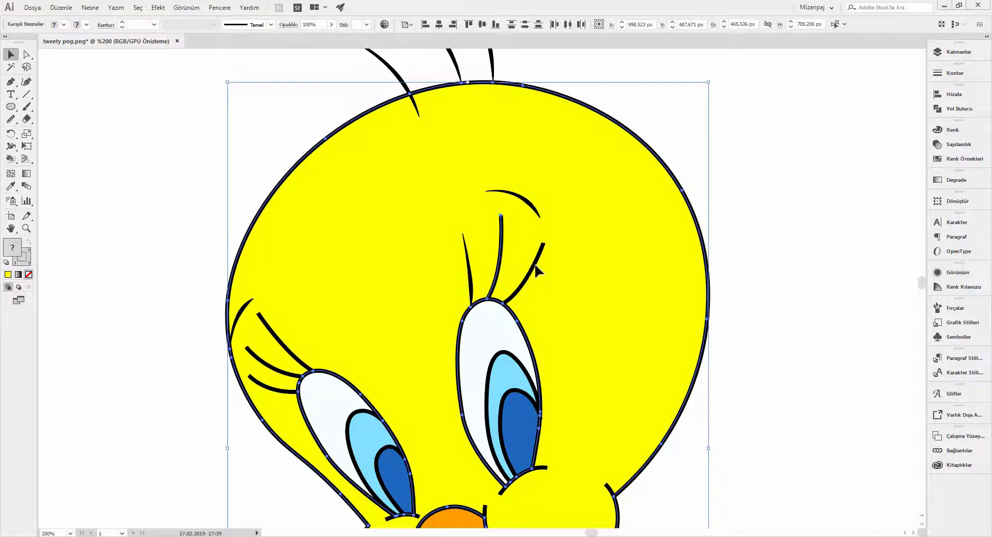
{"action": "left_click", "coordinate": [278, 156]}
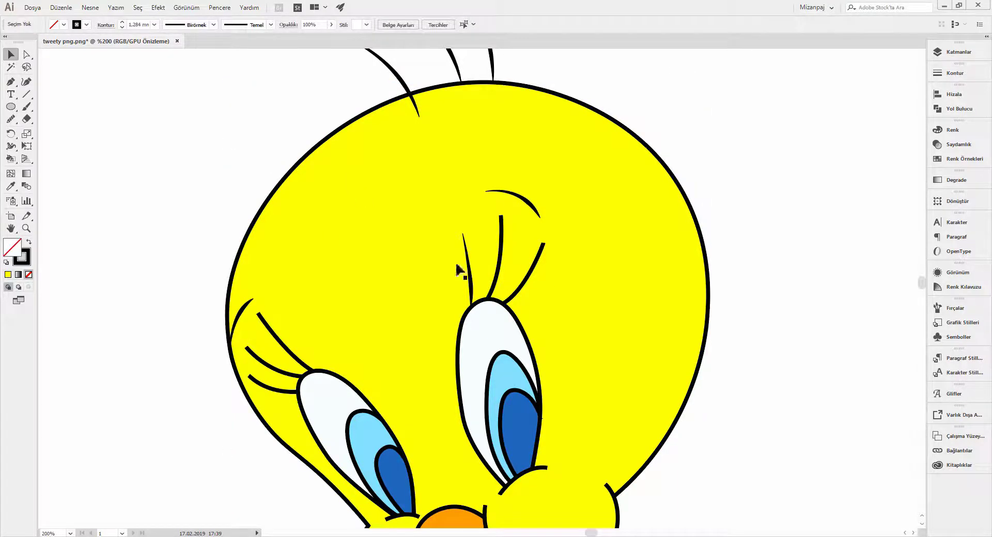
{"action": "left_click", "coordinate": [502, 236]}
{"action": "left_click", "coordinate": [536, 264], "text": "shift"}
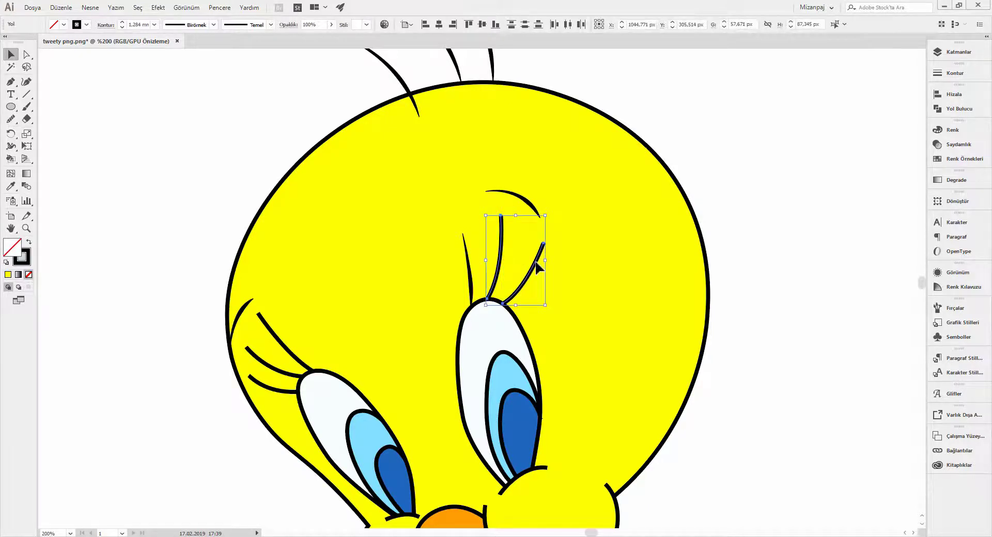
{"action": "left_click", "coordinate": [279, 343], "text": "shift"}
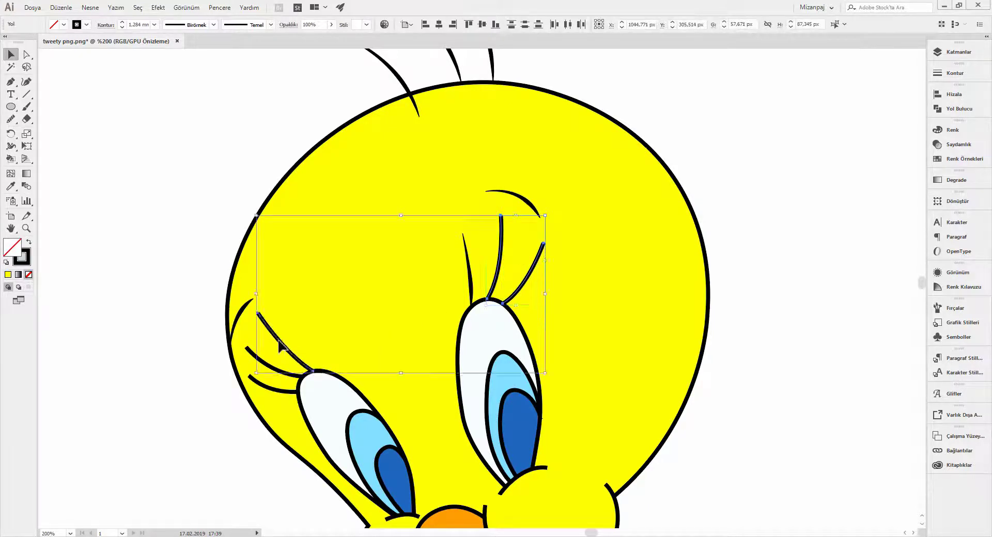
{"action": "left_click", "coordinate": [268, 367], "text": "shift"}
{"action": "left_click", "coordinate": [268, 392], "text": "shift"}
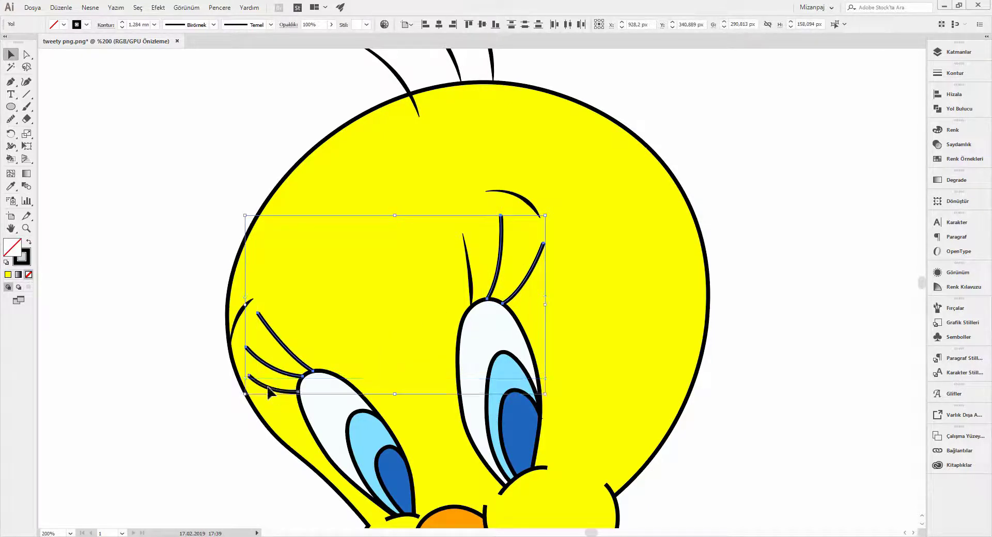
{"action": "left_click", "coordinate": [213, 25]}
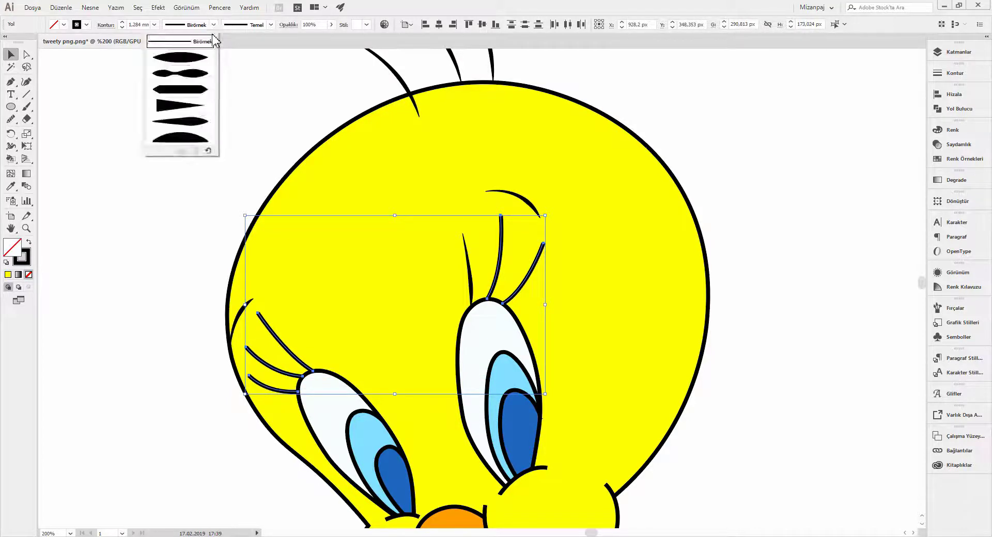
{"action": "left_click", "coordinate": [189, 123]}
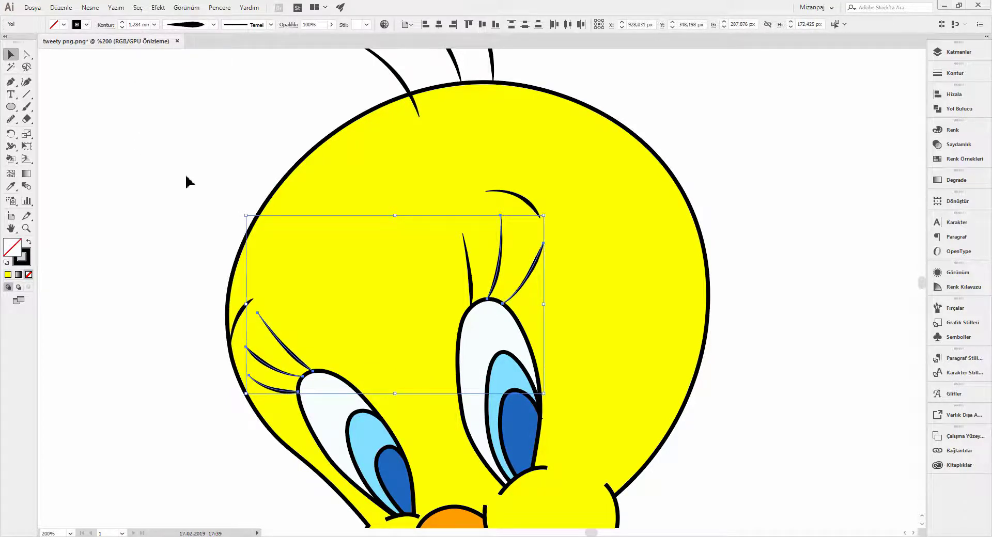
{"action": "left_click", "coordinate": [186, 194]}
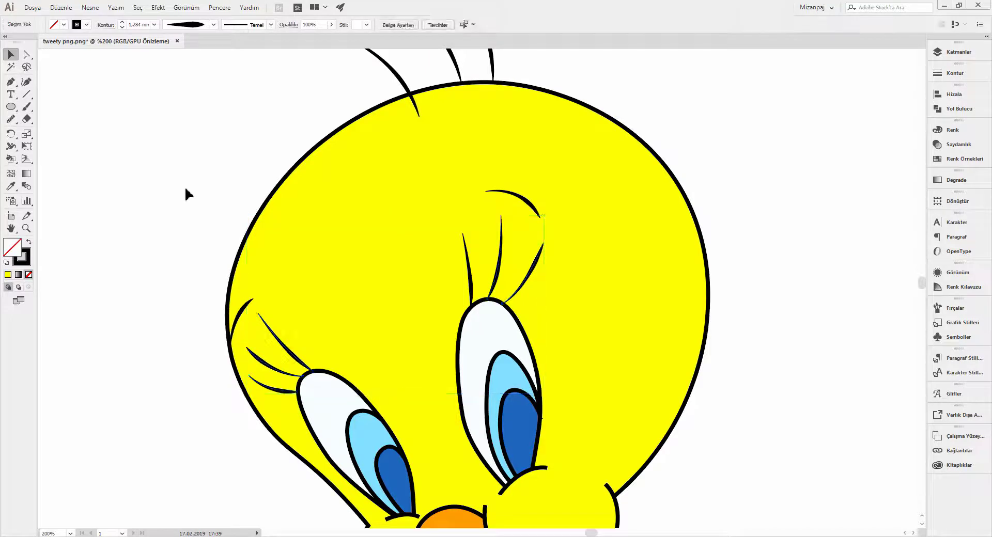
Step: Zoom and pan the view to bring Tweety's feet into sight
{"action": "key", "text": "ctrl+minus"}
{"action": "key", "text": "ctrl+minus"}
{"action": "key", "text": "ctrl+minus"}
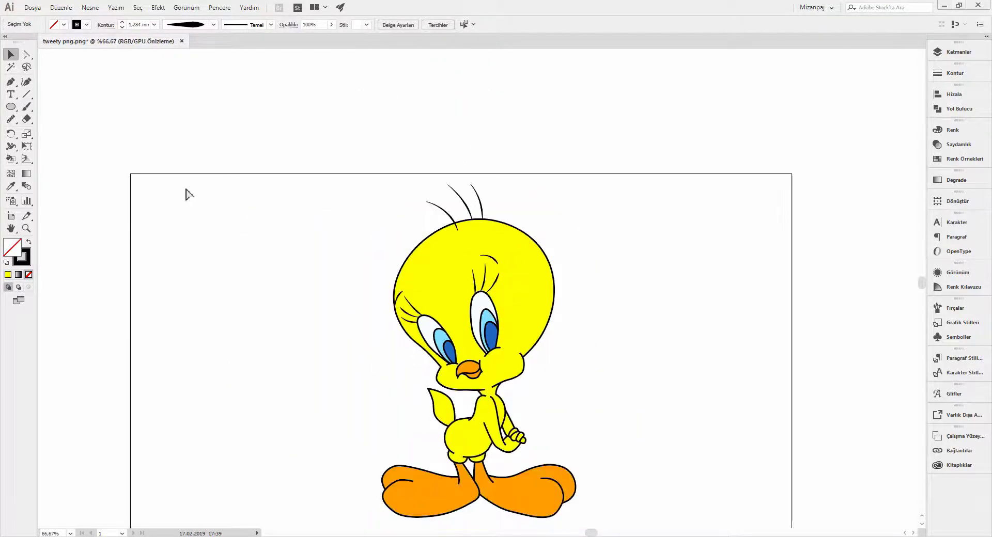
{"action": "key", "text": "ctrl+plus"}
{"action": "key", "text": "ctrl+minus"}
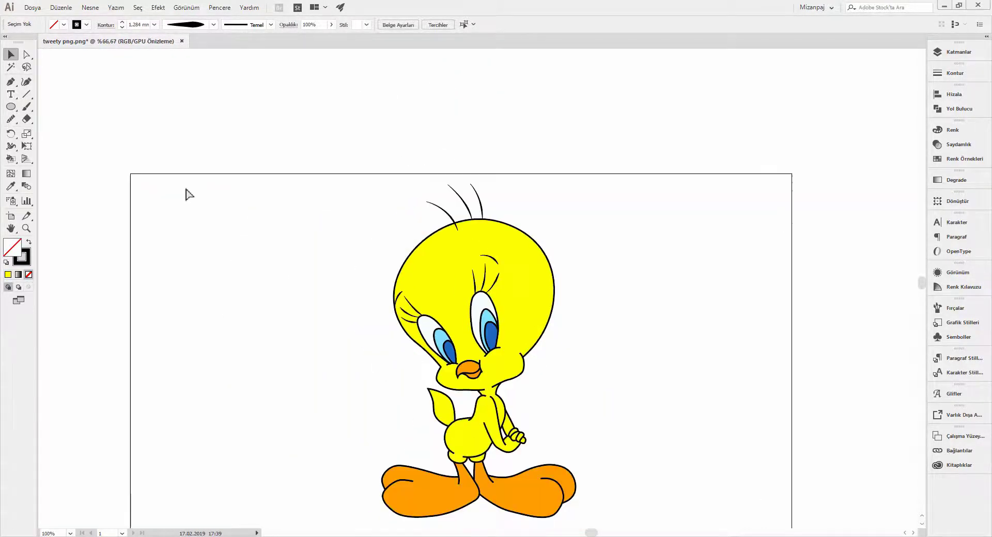
{"action": "key", "text": "ctrl+minus"}
{"action": "key", "text": "ctrl+plus"}
{"action": "key", "text": "ctrl+plus"}
{"action": "left_click_drag", "start_coordinate": [388, 276], "coordinate": [357, 196]}
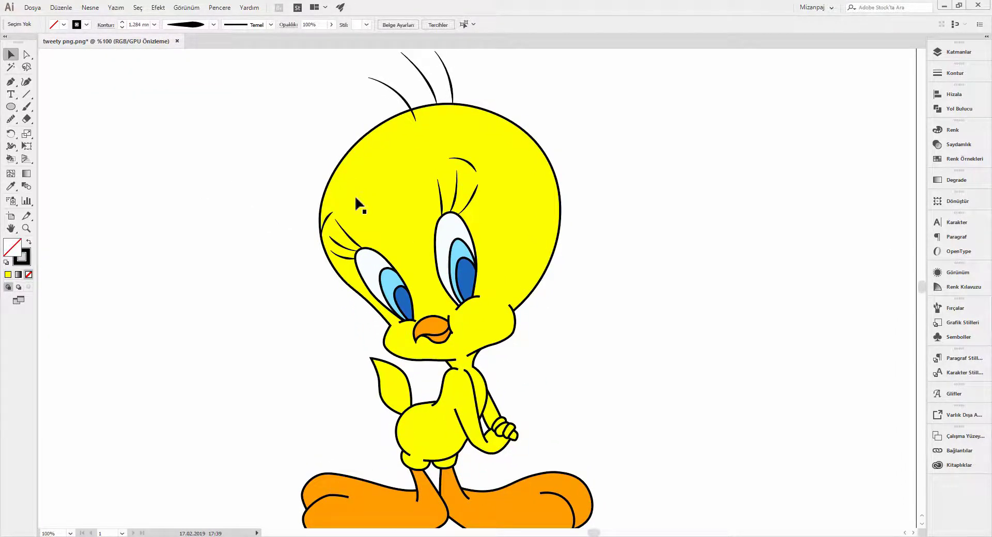
Step: Zoom out to the whole artboard and reposition it in the view
{"action": "key", "text": "ctrl+minus"}
{"action": "key", "text": "ctrl+plus"}
{"action": "key", "text": "ctrl+plus"}
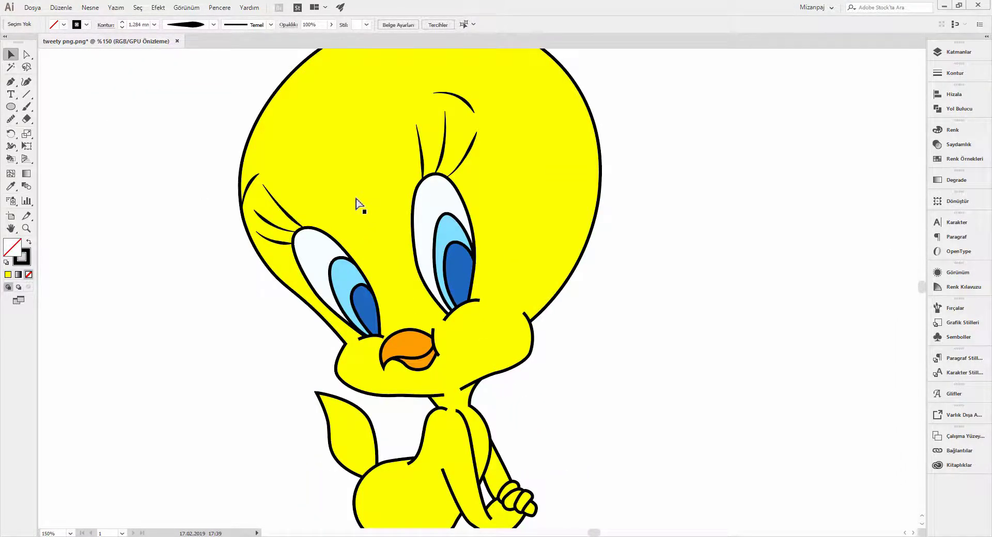
{"action": "key", "text": "ctrl+minus"}
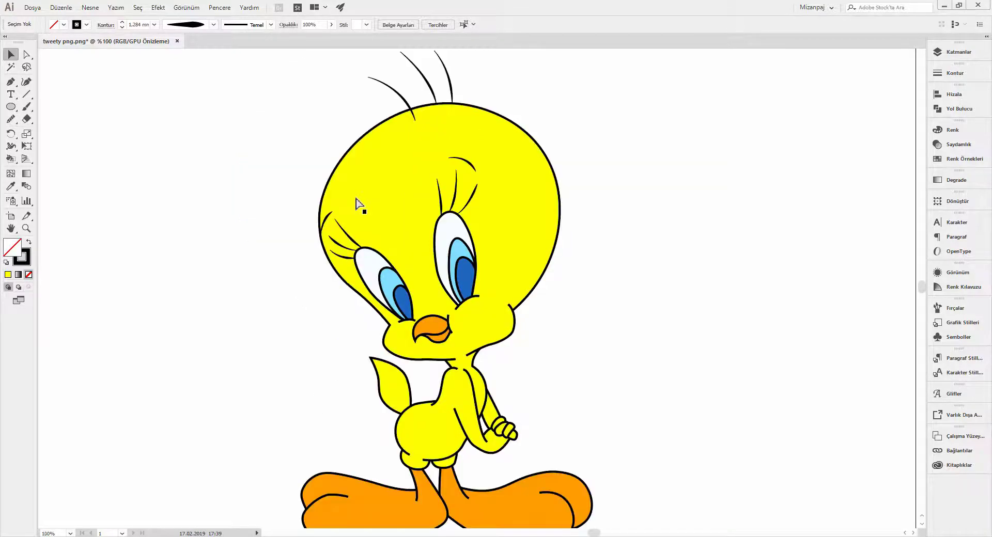
{"action": "key", "text": "ctrl+minus"}
{"action": "key", "text": "ctrl+plus"}
{"action": "key", "text": "ctrl+minus"}
{"action": "key", "text": "a"}
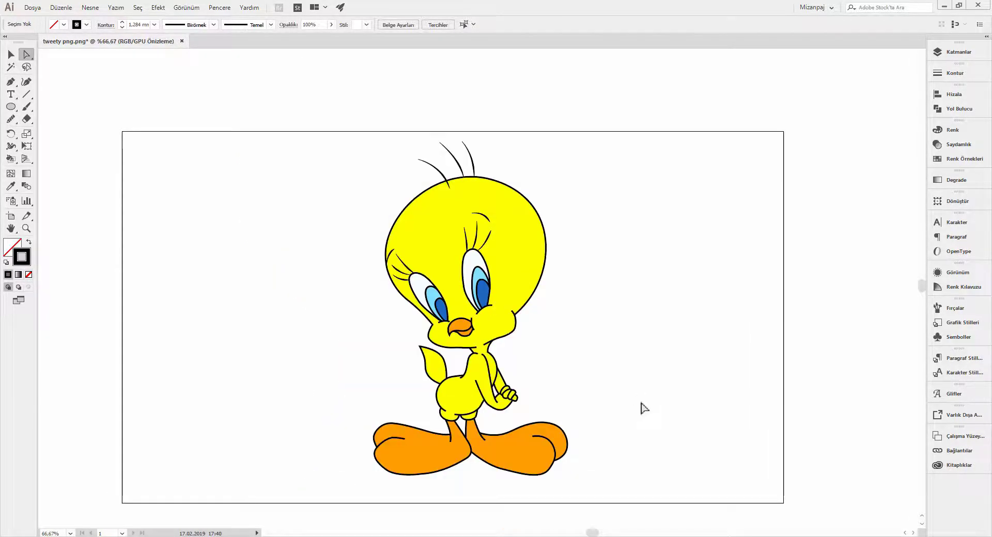
{"action": "mouse_move", "coordinate": [644, 408]}
{"action": "left_mouse_down"}
{"action": "mouse_move", "coordinate": [627, 367]}
{"action": "mouse_move", "coordinate": [628, 380]}
{"action": "mouse_move", "coordinate": [645, 379]}
{"action": "left_mouse_up"}
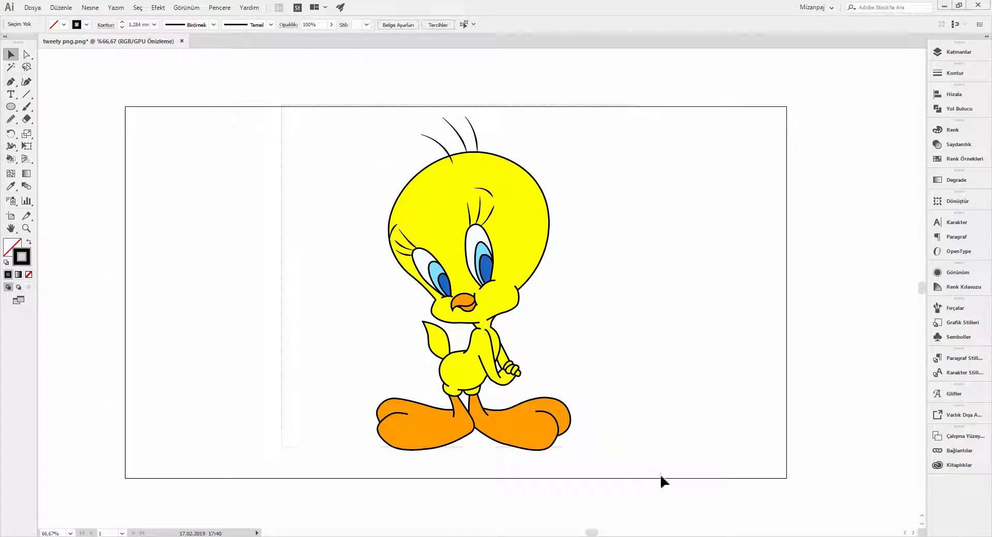
Step: Select the whole Tweety drawing, scale it proportionally from a corner, then deselect and zoom to 85%
{"action": "key", "text": "ctrl+a"}
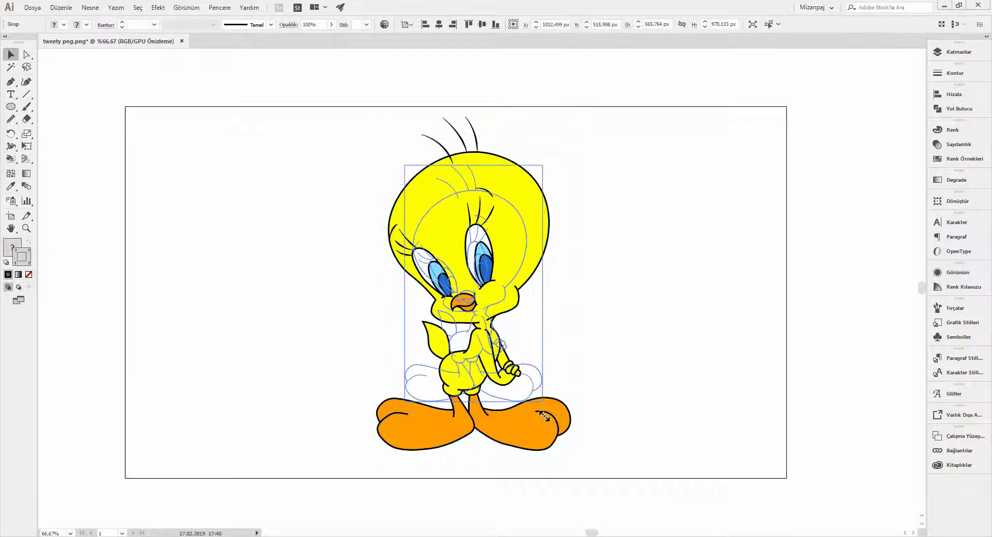
{"action": "mouse_move", "coordinate": [573, 450]}
{"action": "left_mouse_down"}
{"action": "mouse_move", "coordinate": [545, 418]}
{"action": "mouse_move", "coordinate": [604, 454]}
{"action": "left_mouse_up"}
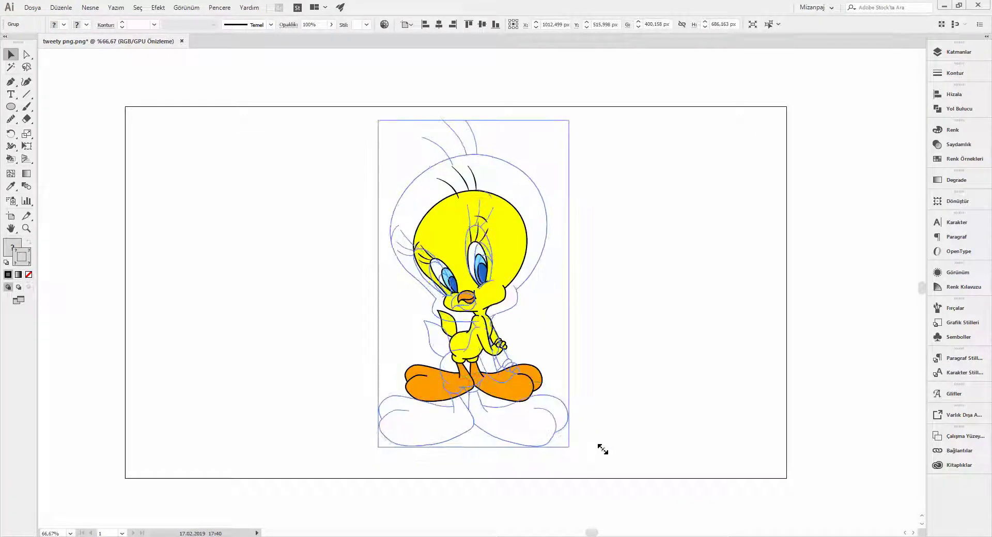
{"action": "left_click", "coordinate": [602, 336]}
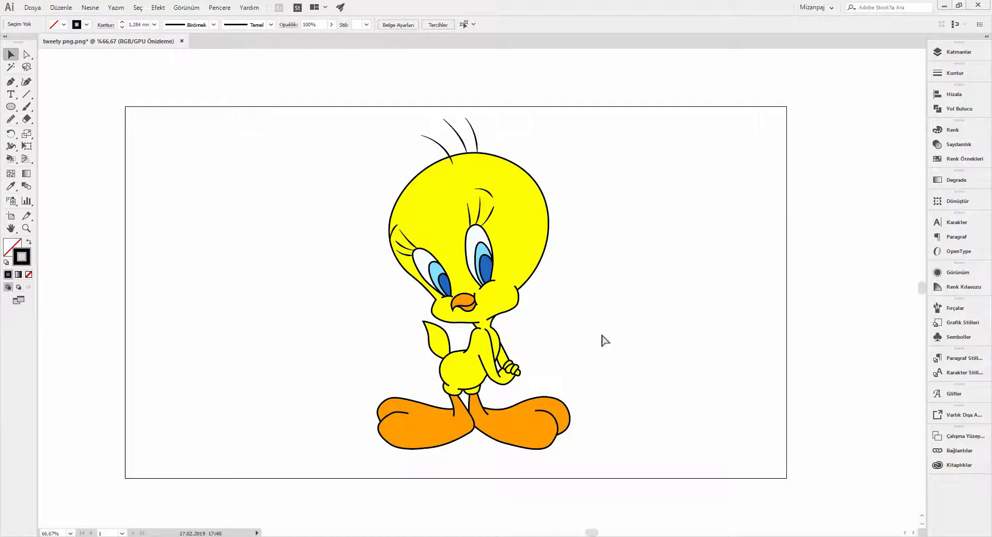
{"action": "key", "text": "ctrl+plus"}
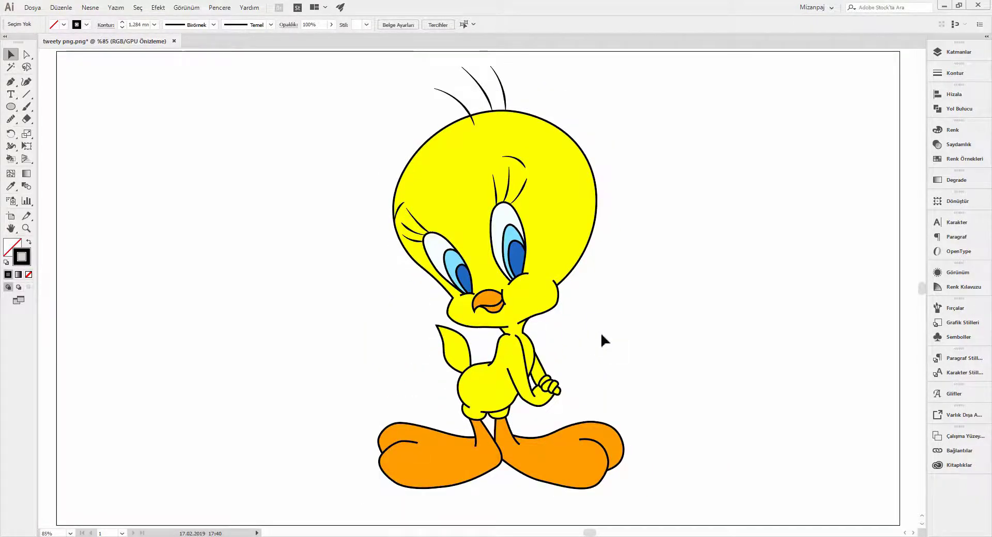